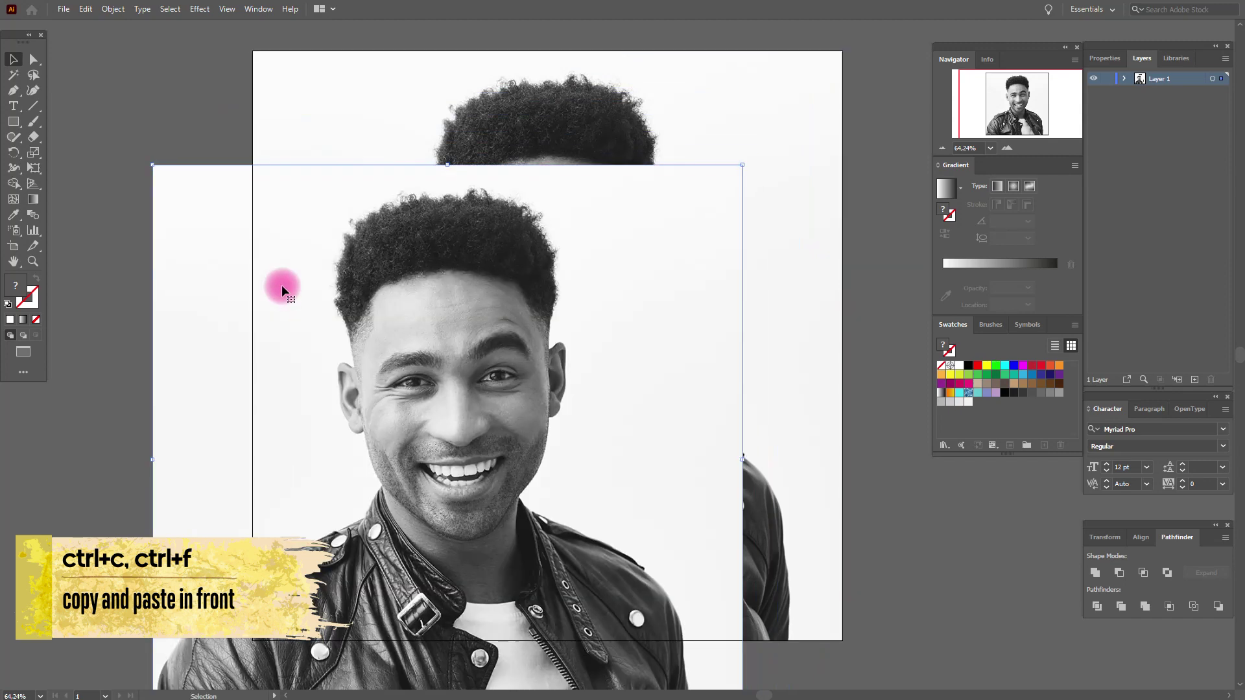
- Undo the pasted photo duplicate and pick the Rectangle tool with a yellow fill
key(ctrl+z)
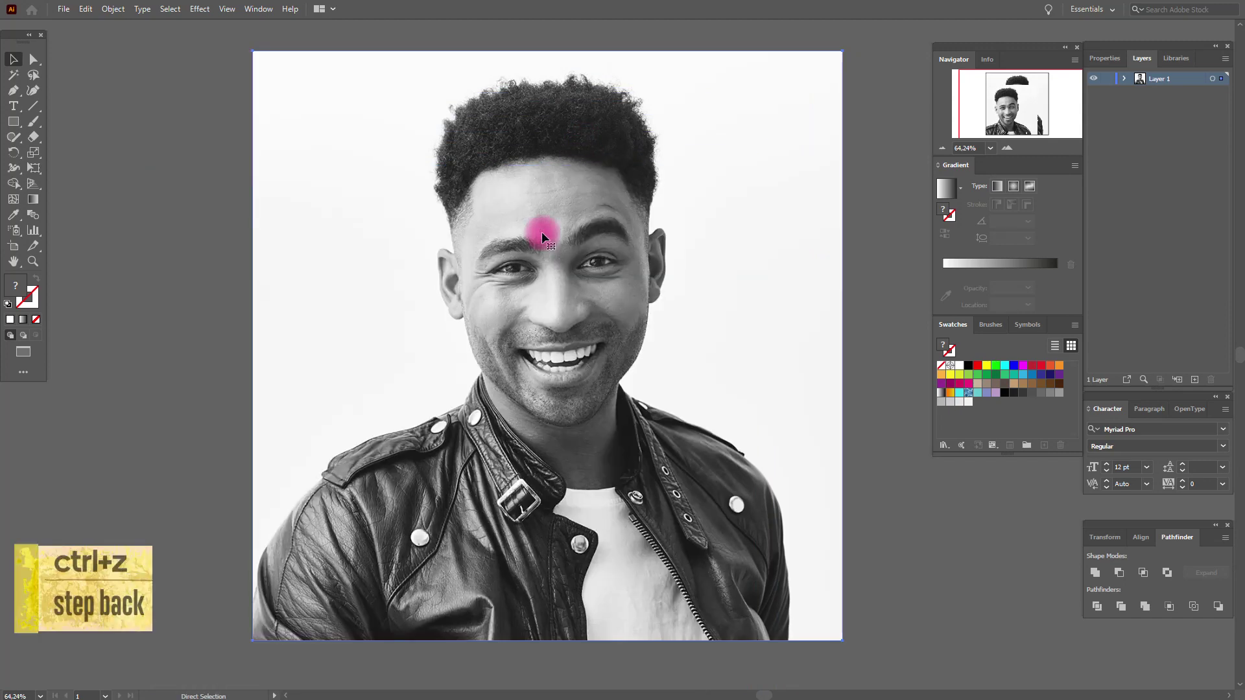
click(188, 159)
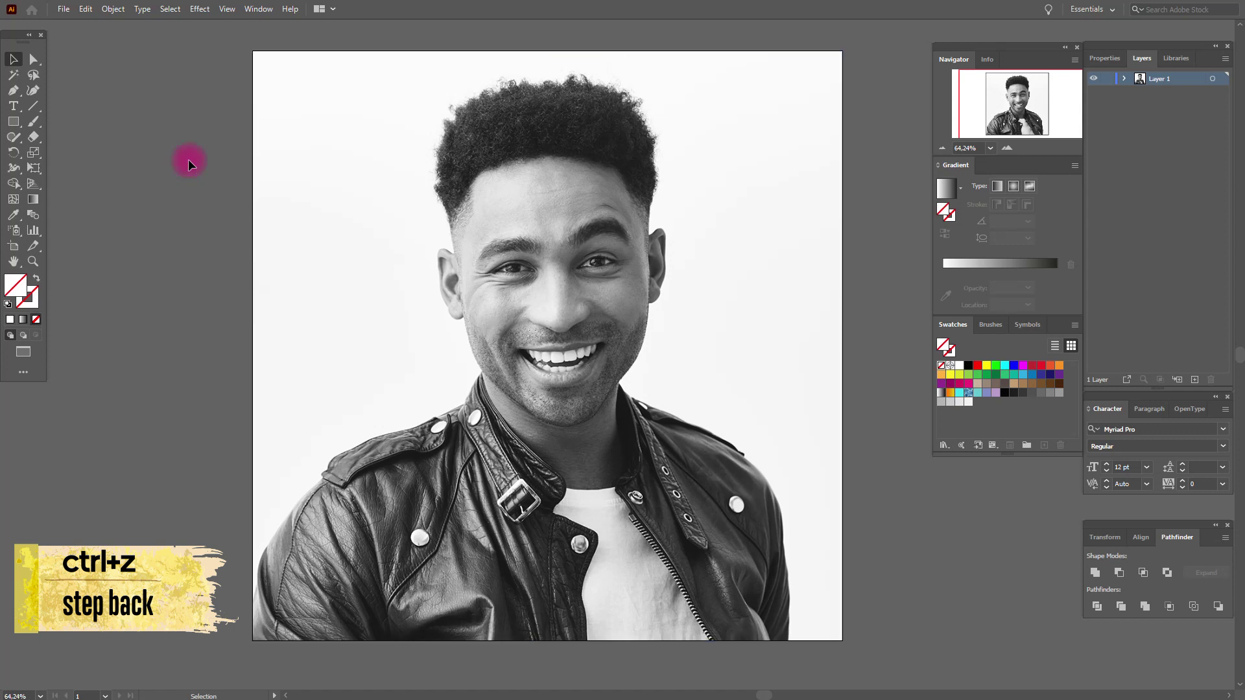
click(13, 122)
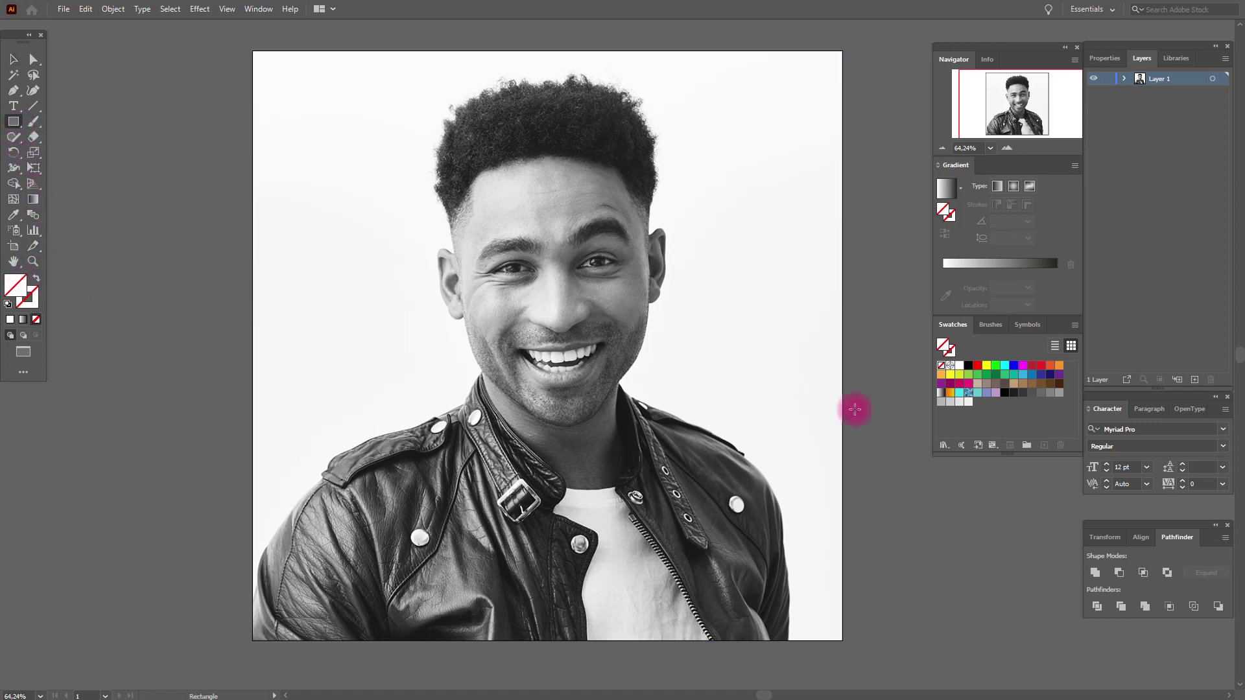
click(951, 375)
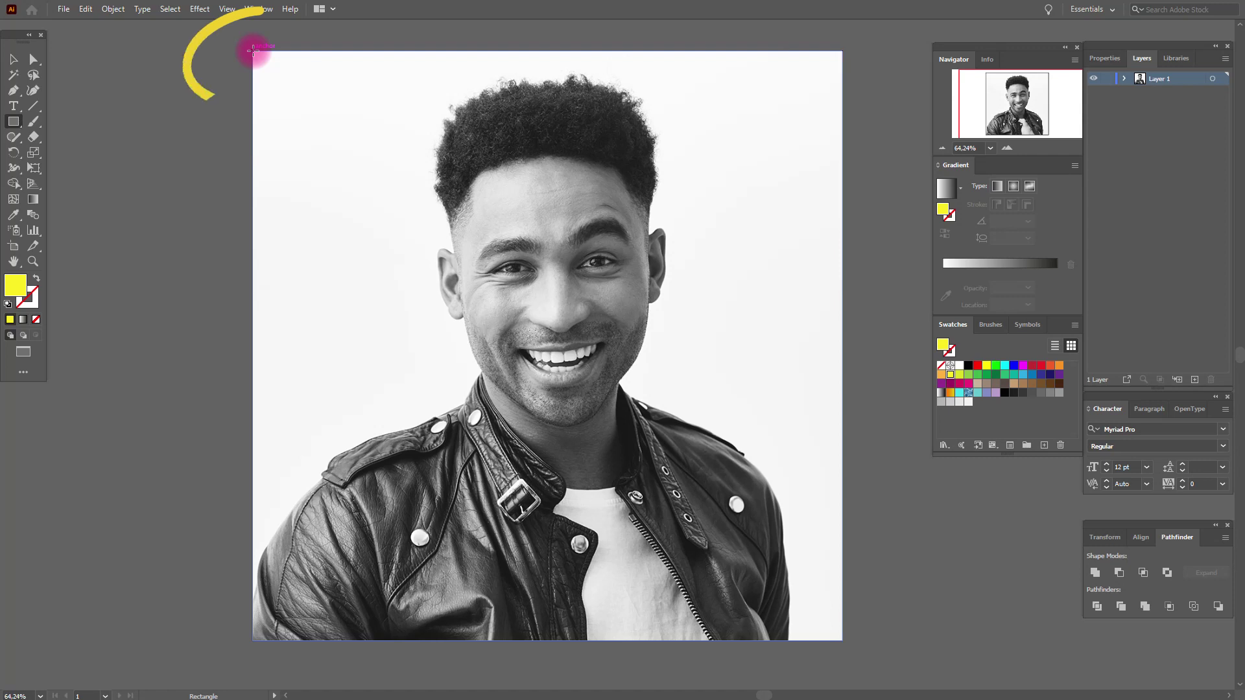
- Draw a yellow rectangle over the whole artboard and narrow it to 500 px wide
mouse_move(253, 51)
mouse_down()
mouse_move(717, 467)
mouse_move(843, 640)
mouse_up()
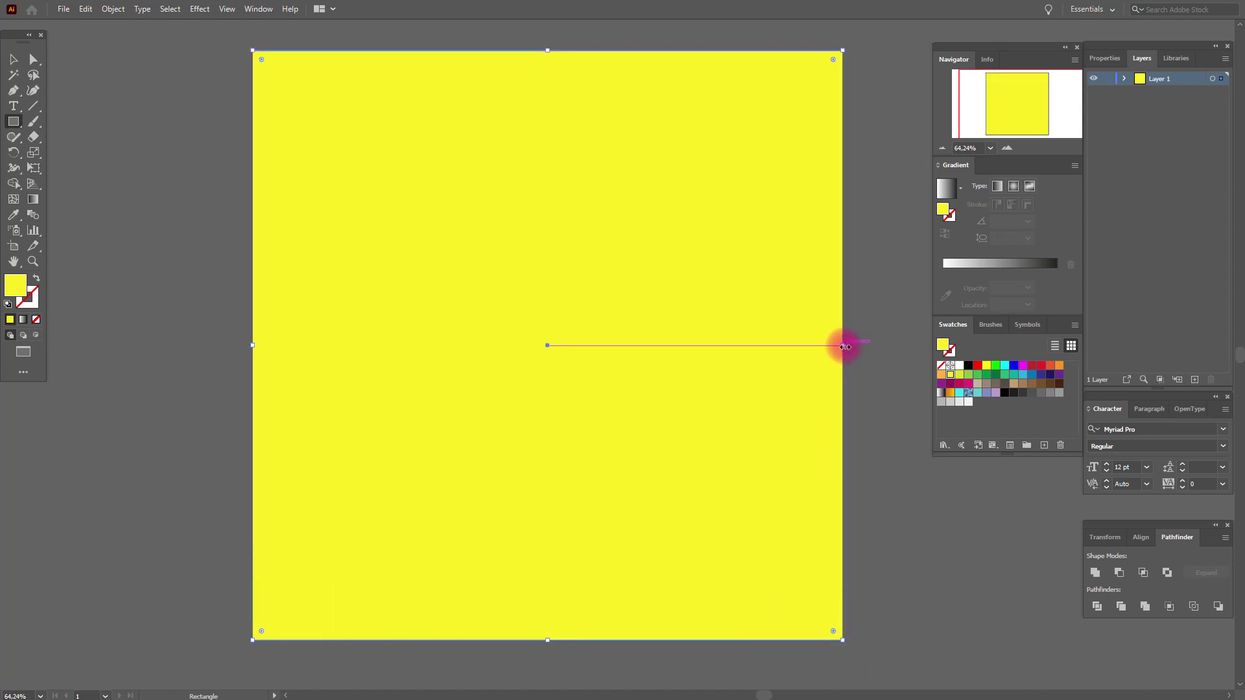
drag(844, 347, 548, 361)
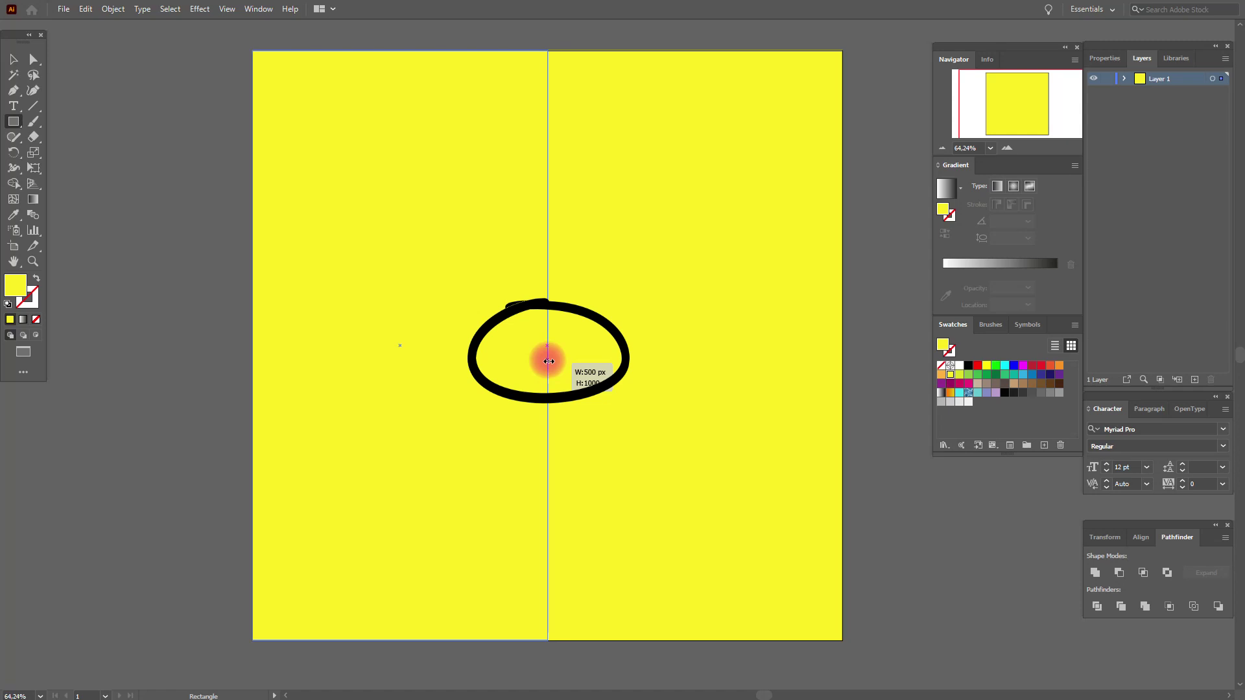
drag(549, 361, 548, 361)
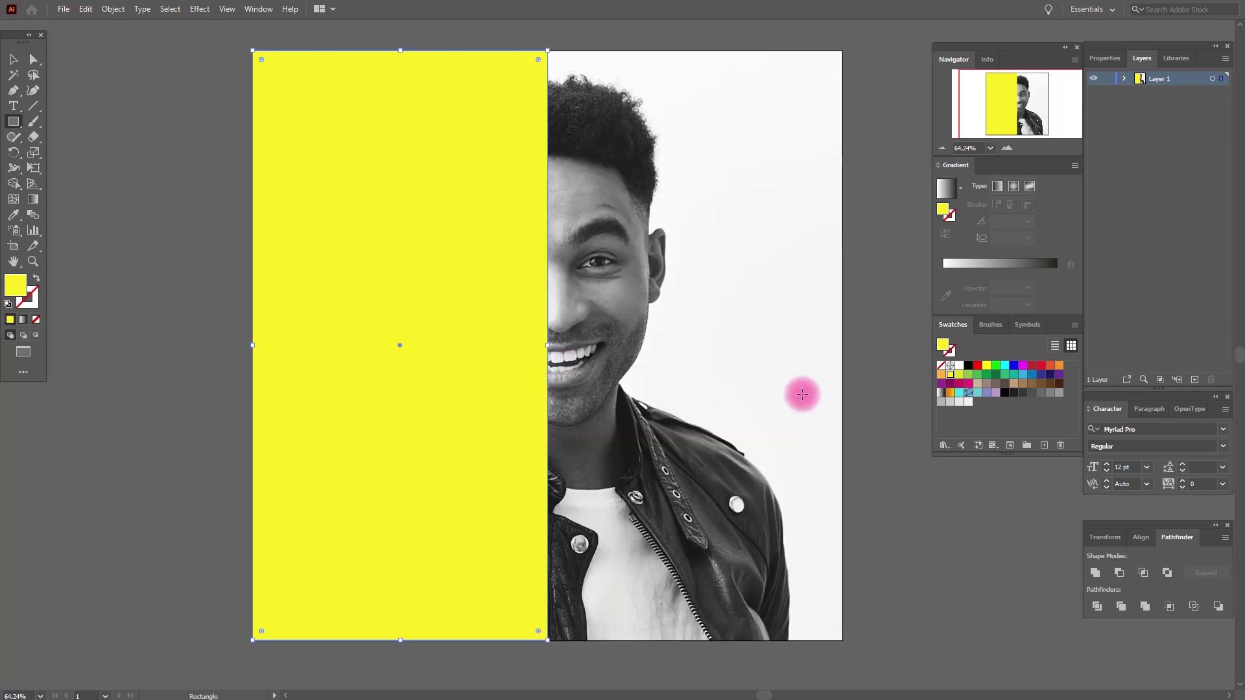
- Paste a copy of the yellow rectangle in front and move it off the artboard to the left
click(14, 59)
click(139, 141)
click(401, 222)
key(ctrl+c)
key(ctrl+f)
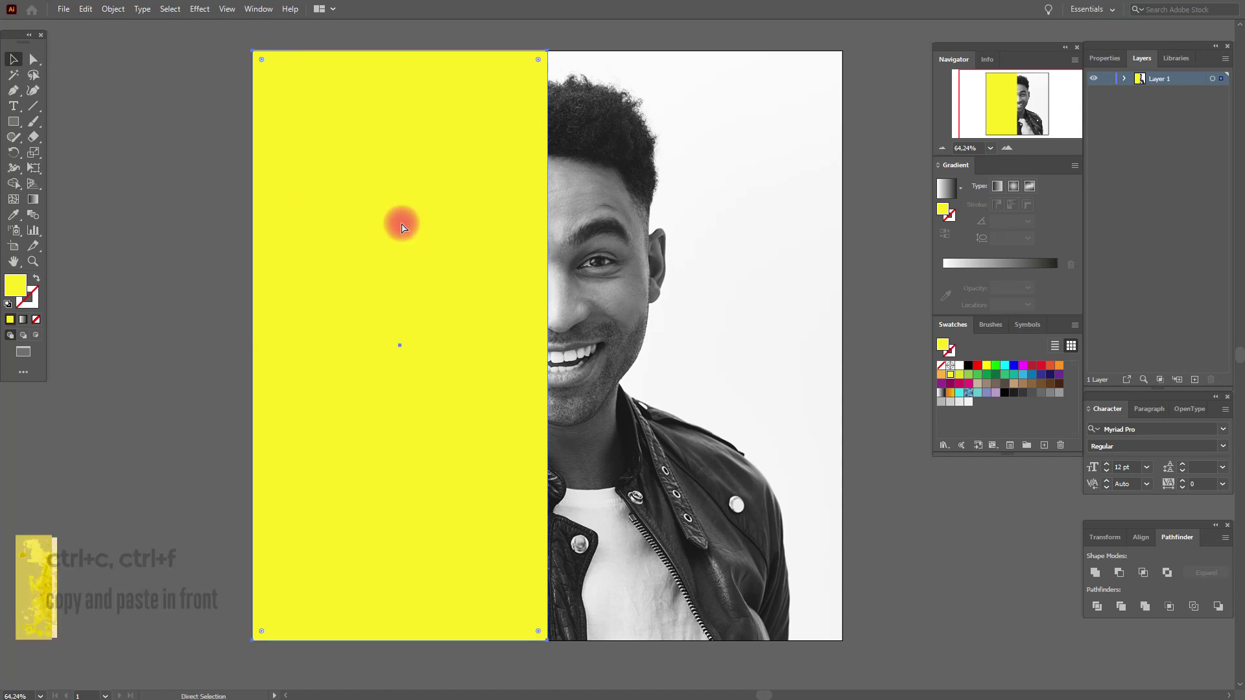
drag(410, 226, 104, 230)
- Clip the photo with the left-half yellow rectangle using Make Clipping Mask
click(306, 236)
shift+click(690, 257)
right_click(486, 256)
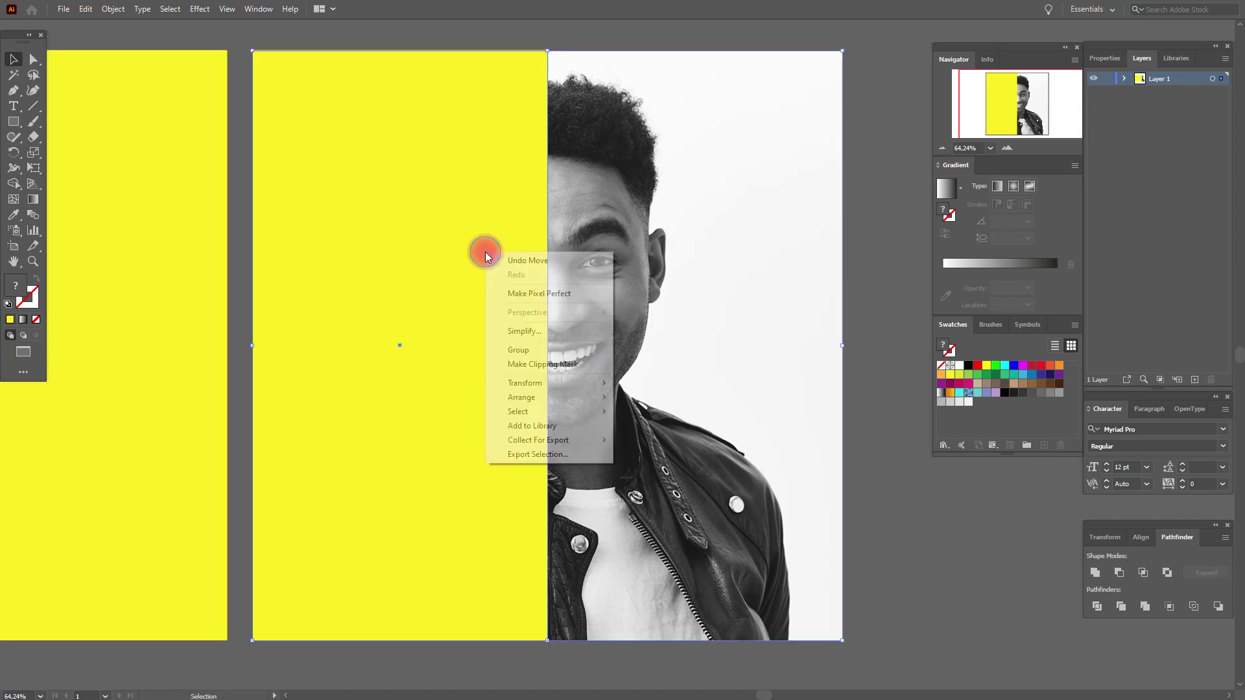
click(555, 363)
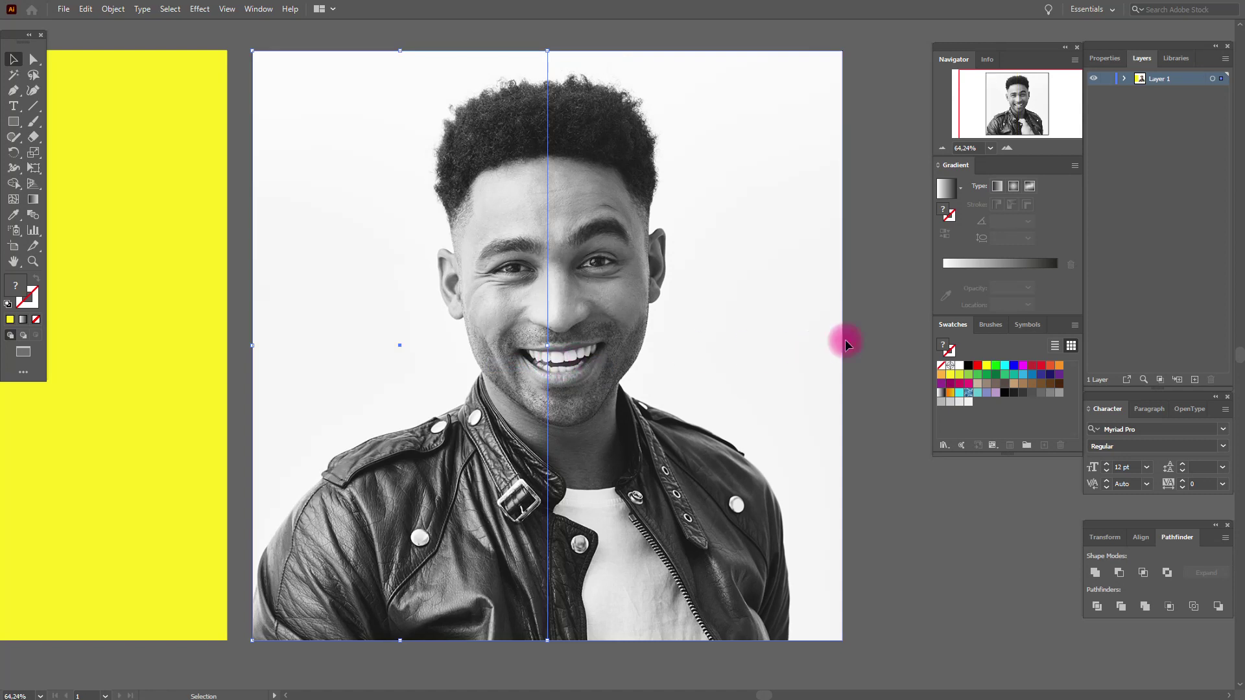
- Move the spare yellow rectangle back over the artboard's left half
click(200, 202)
drag(182, 200, 454, 190)
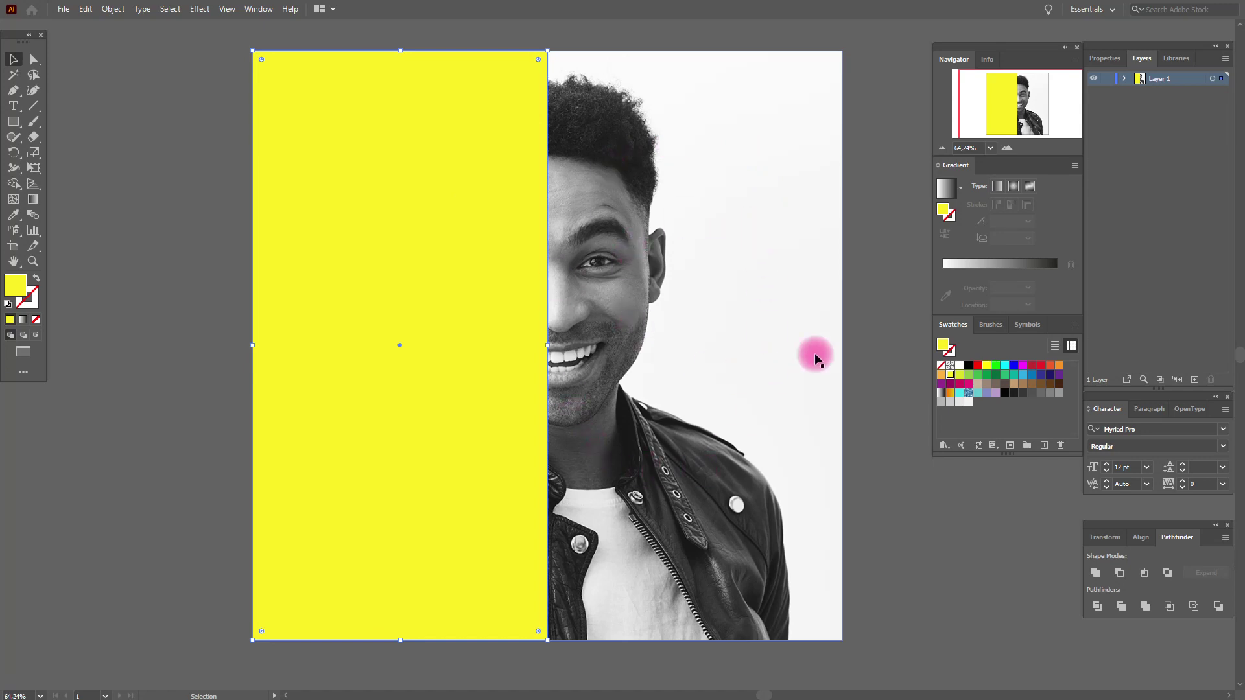
click(870, 290)
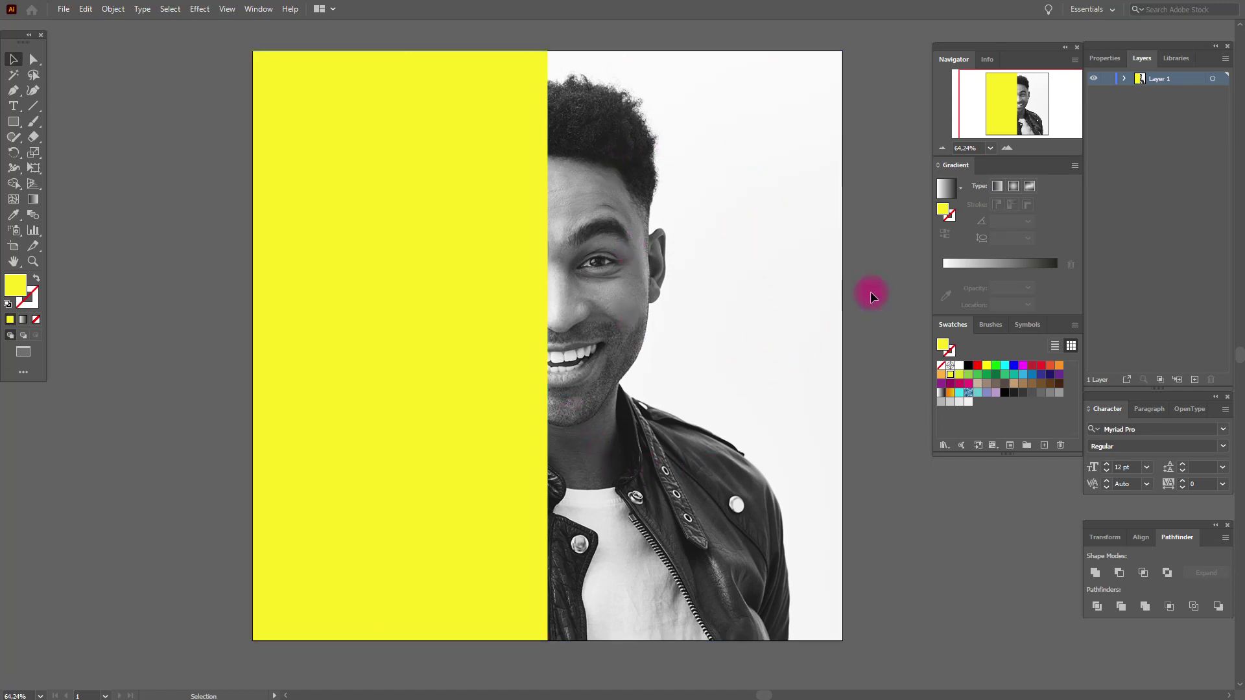
- Drag an area text box over the photo's right half and set its placeholder text in Impact
click(14, 108)
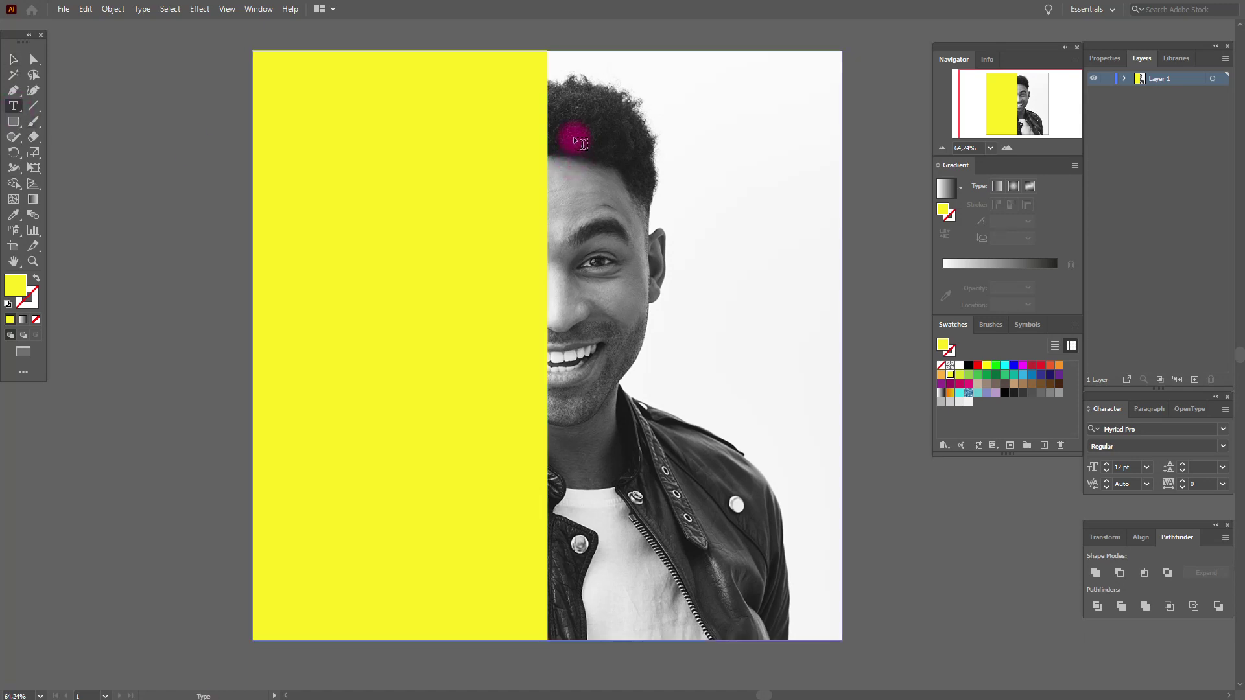
drag(570, 125, 817, 612)
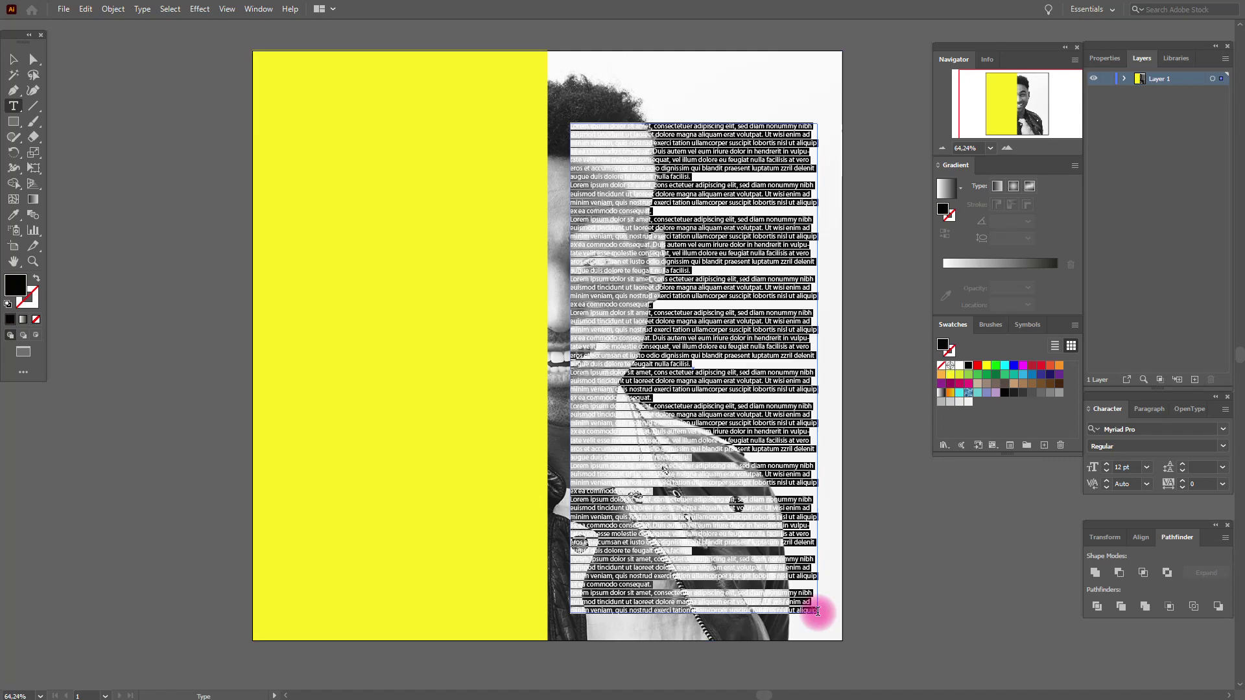
click(1224, 429)
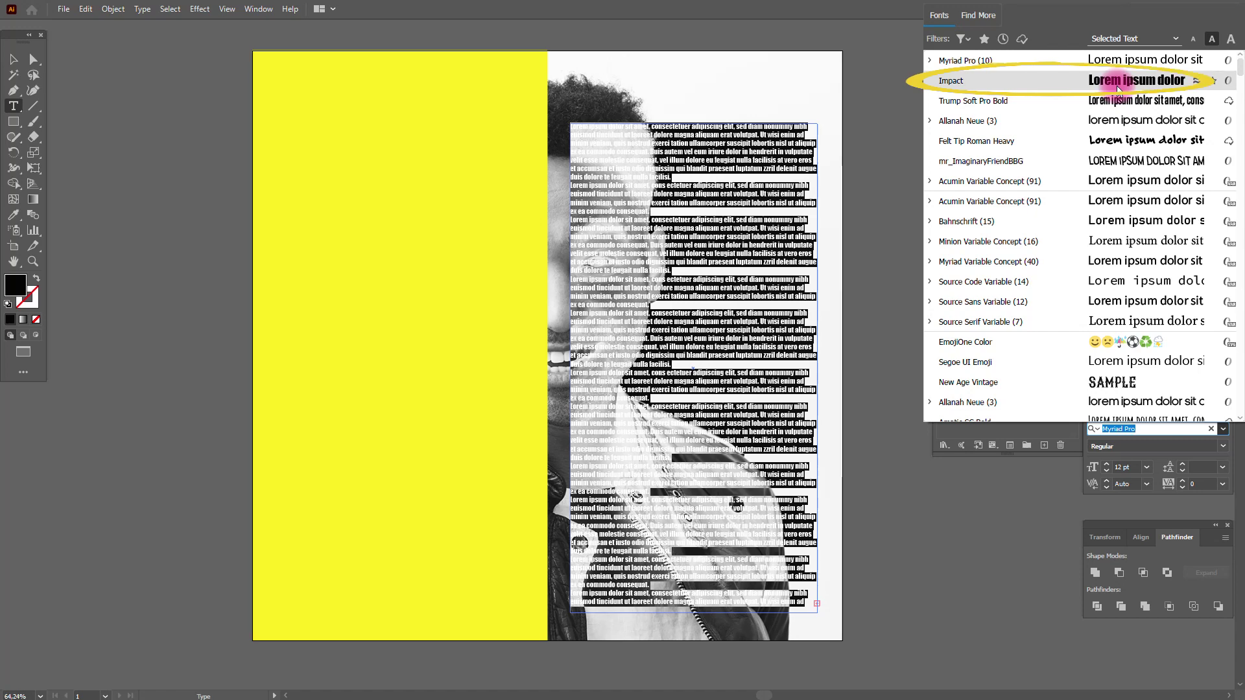
click(1117, 85)
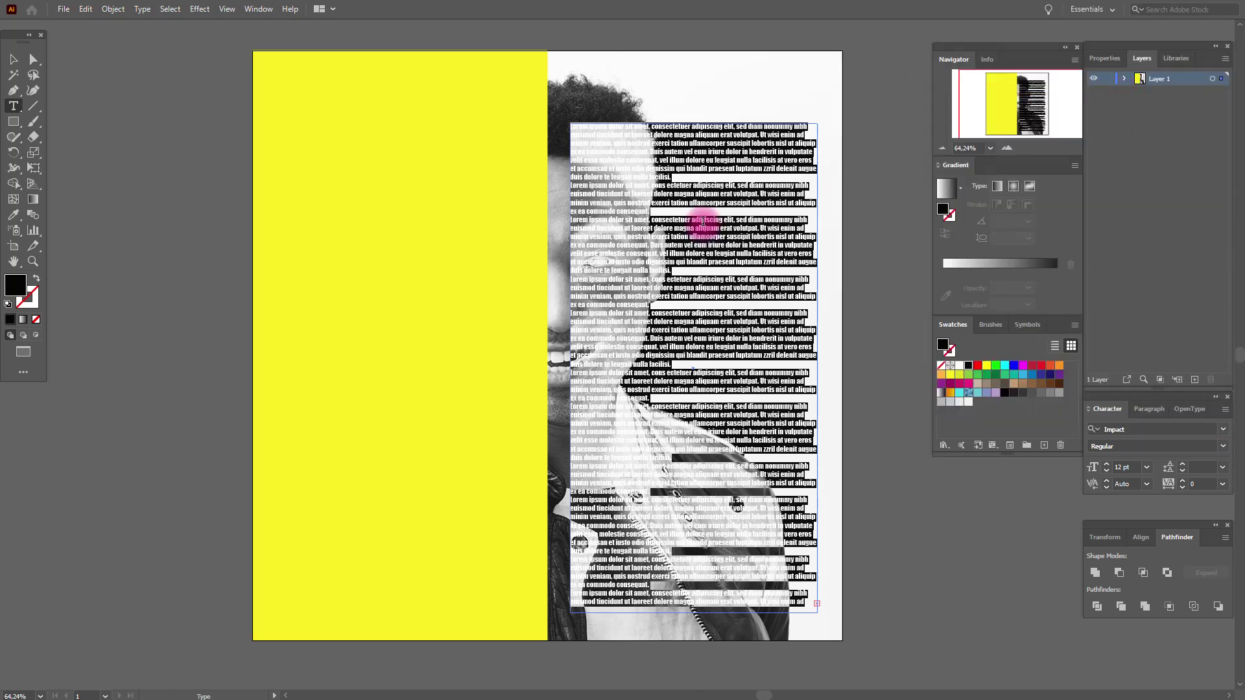
- Clear the placeholder text and set the font size to 72 pt
key(Delete)
key(Escape)
click(1146, 466)
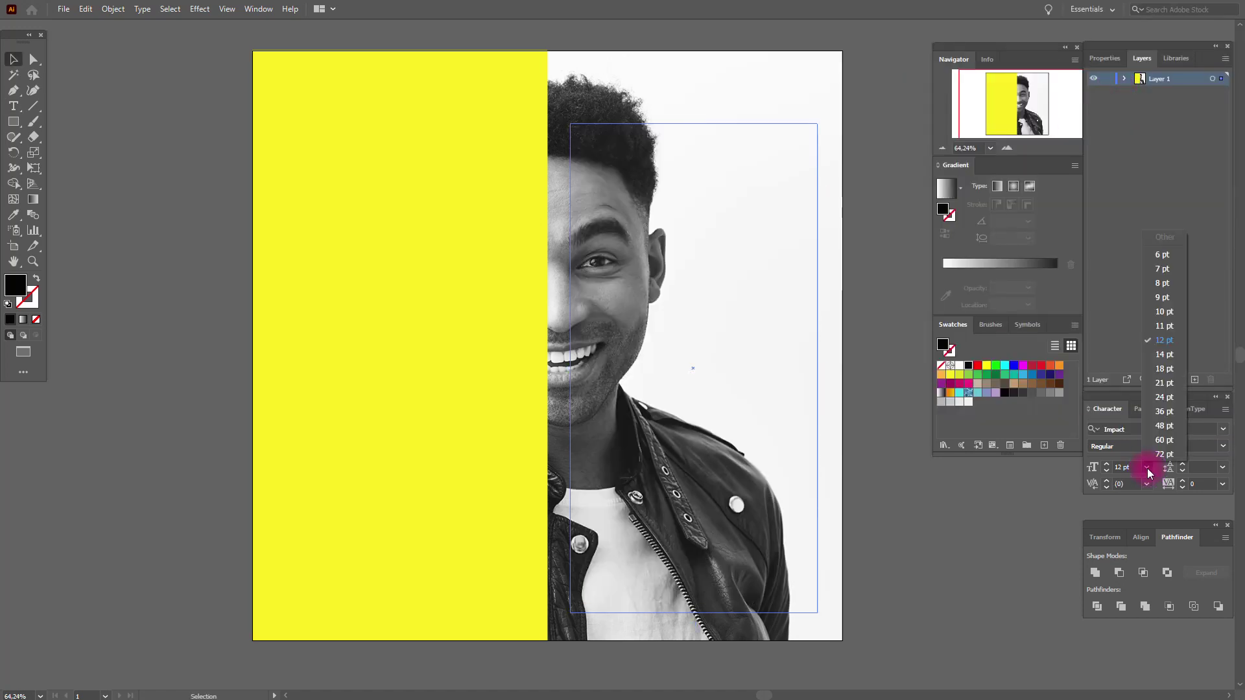
click(1164, 454)
- Type I, AM, A and MAN on separate stacked lines
click(675, 282)
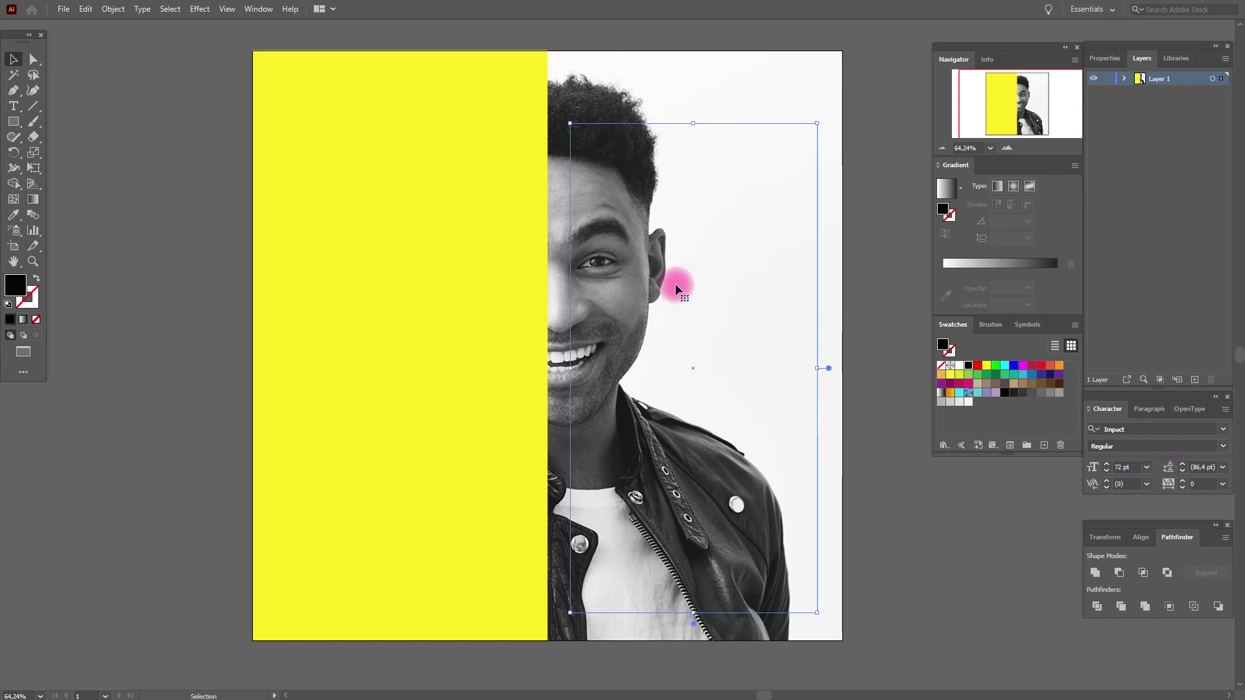
text(I)
key(Return)
text(AM)
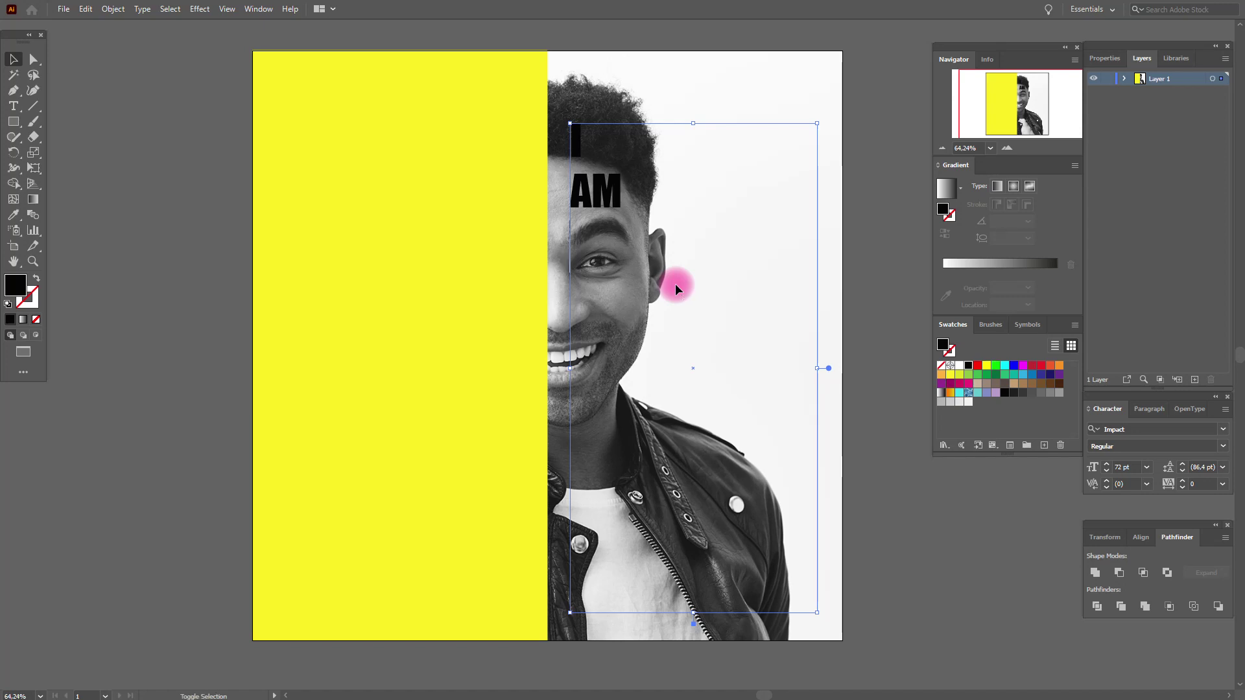
key(Return)
text(A)
key(Return)
text(M)
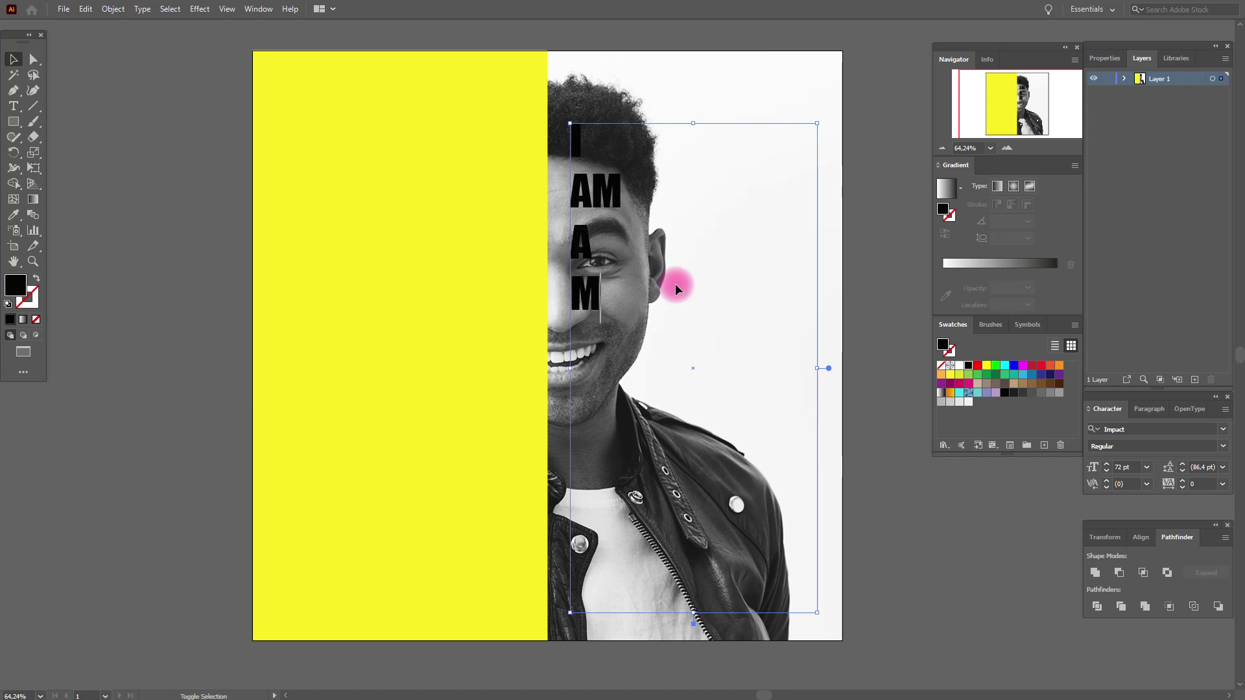
text(AN)
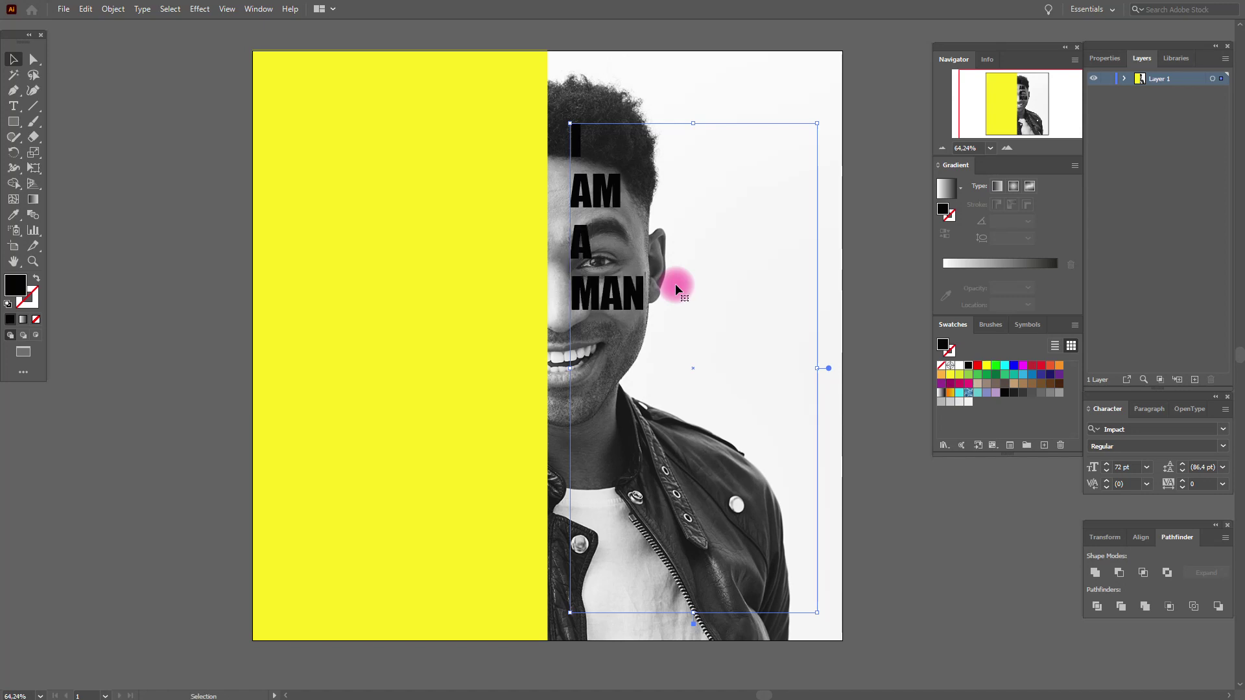
key(Escape)
- Set the letter I to 350 pt
click(14, 105)
drag(579, 133, 565, 142)
click(1126, 467)
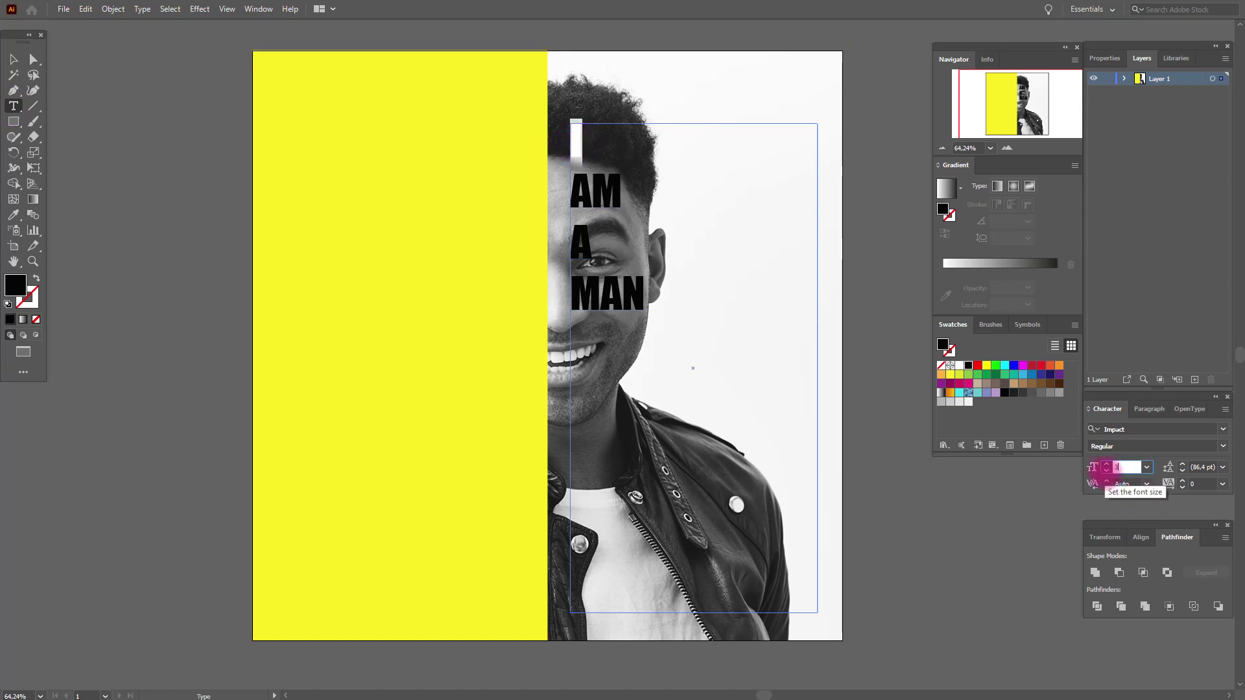
key(Return)
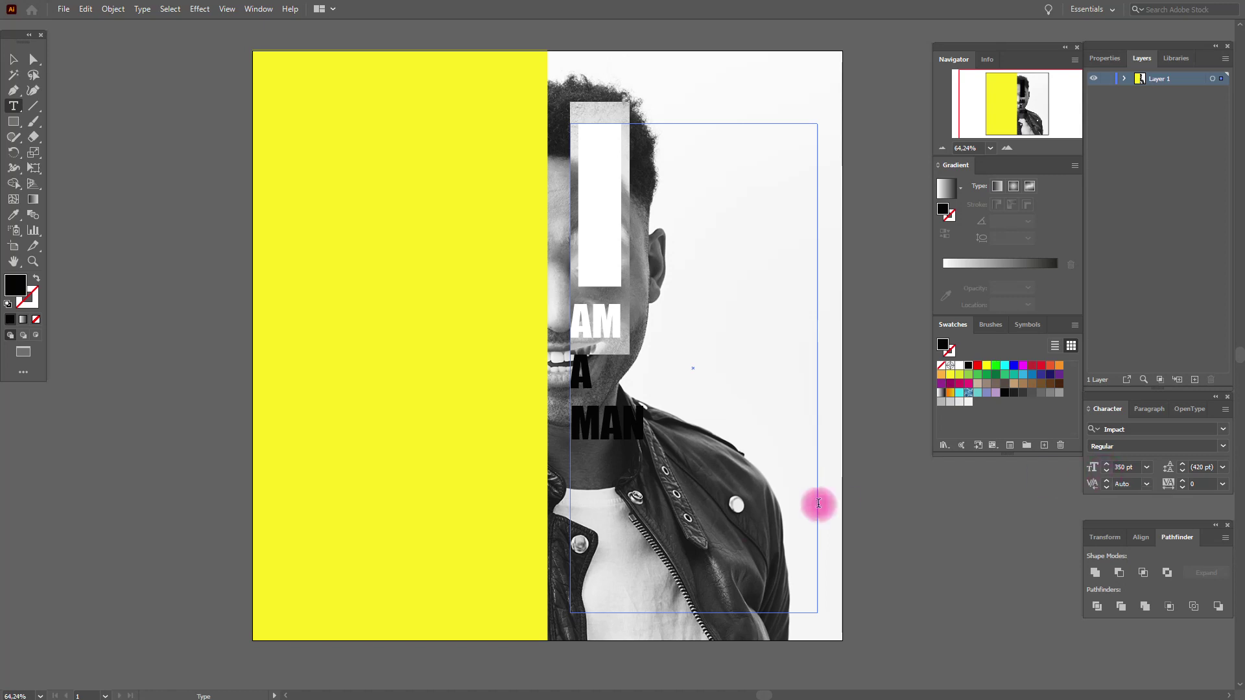
- Set AM to 150 pt with 150 pt leading
click(617, 321)
drag(618, 321, 563, 322)
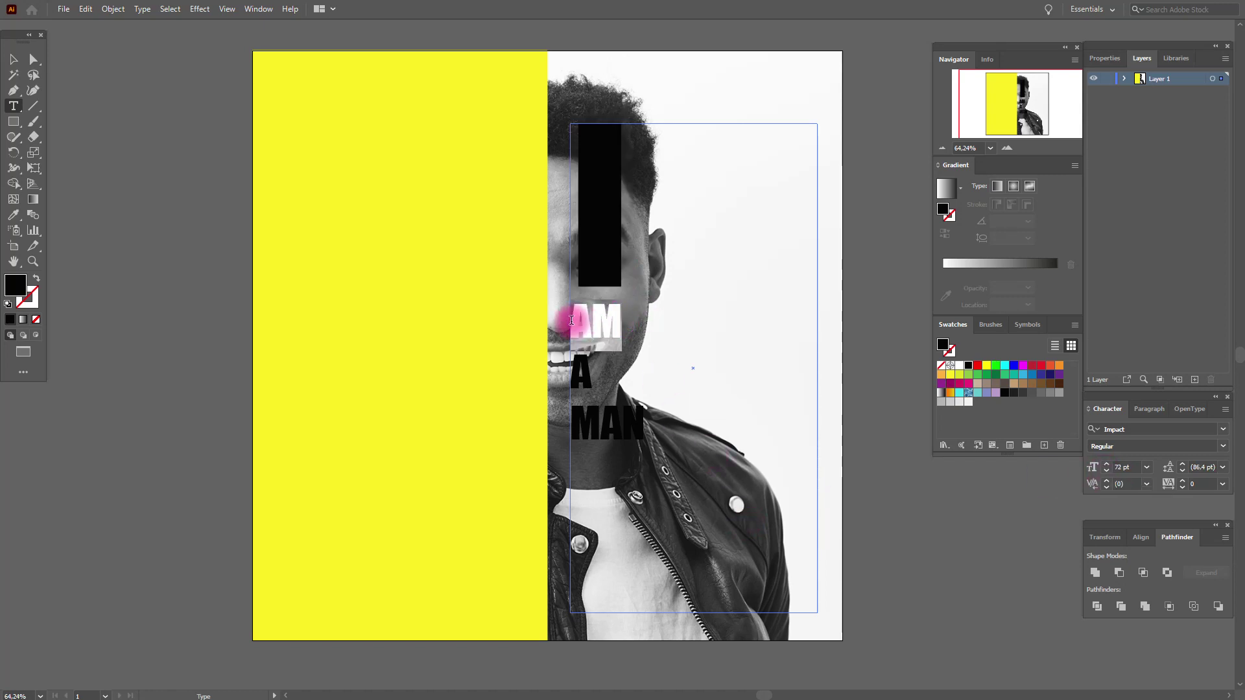
click(1119, 464)
text(150)
key(Return)
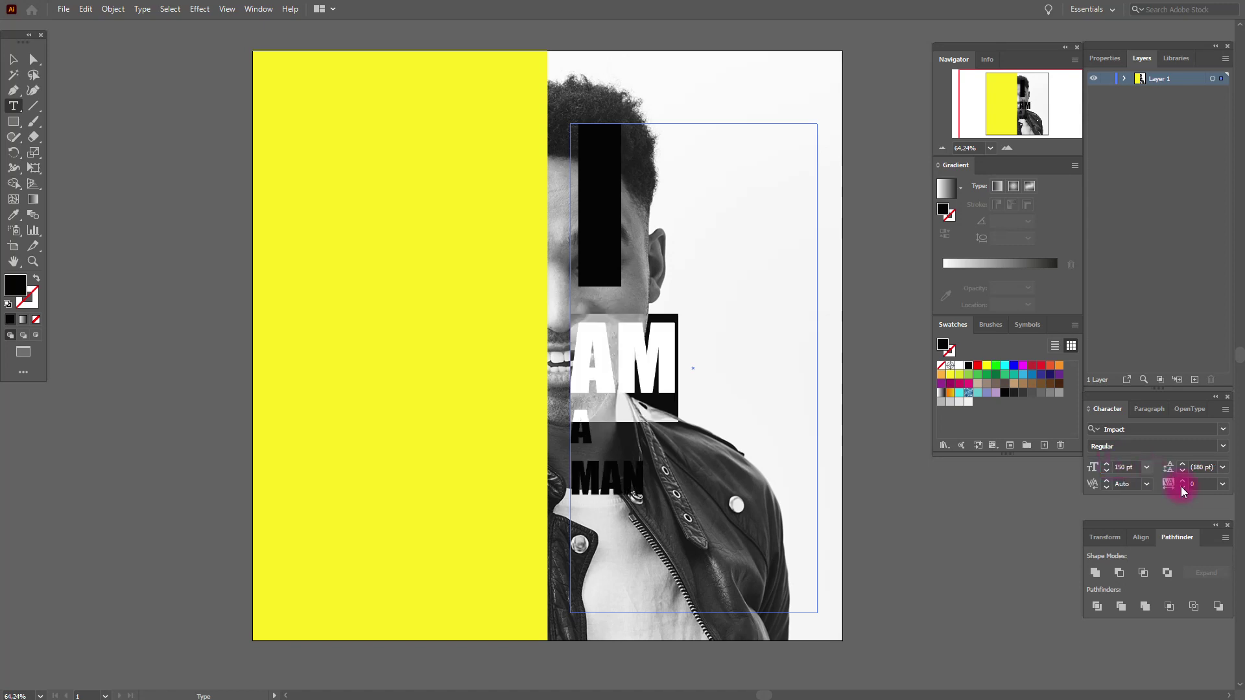
click(1203, 467)
text(1)
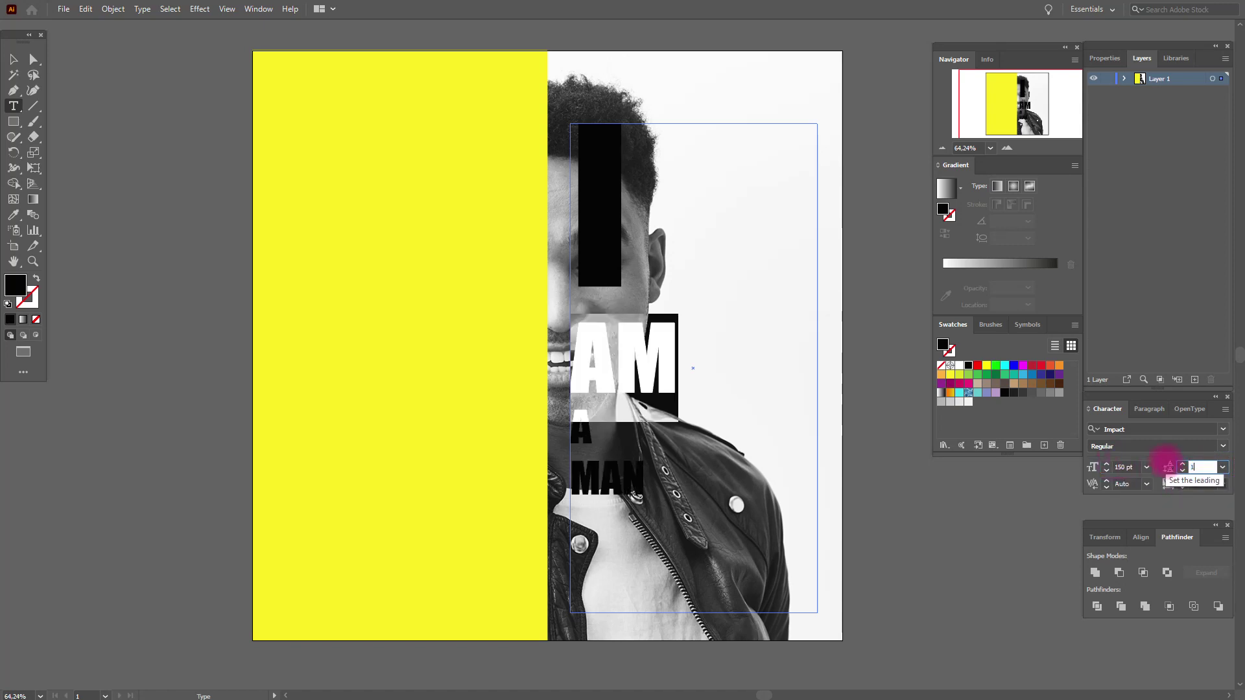
text(50)
key(Return)
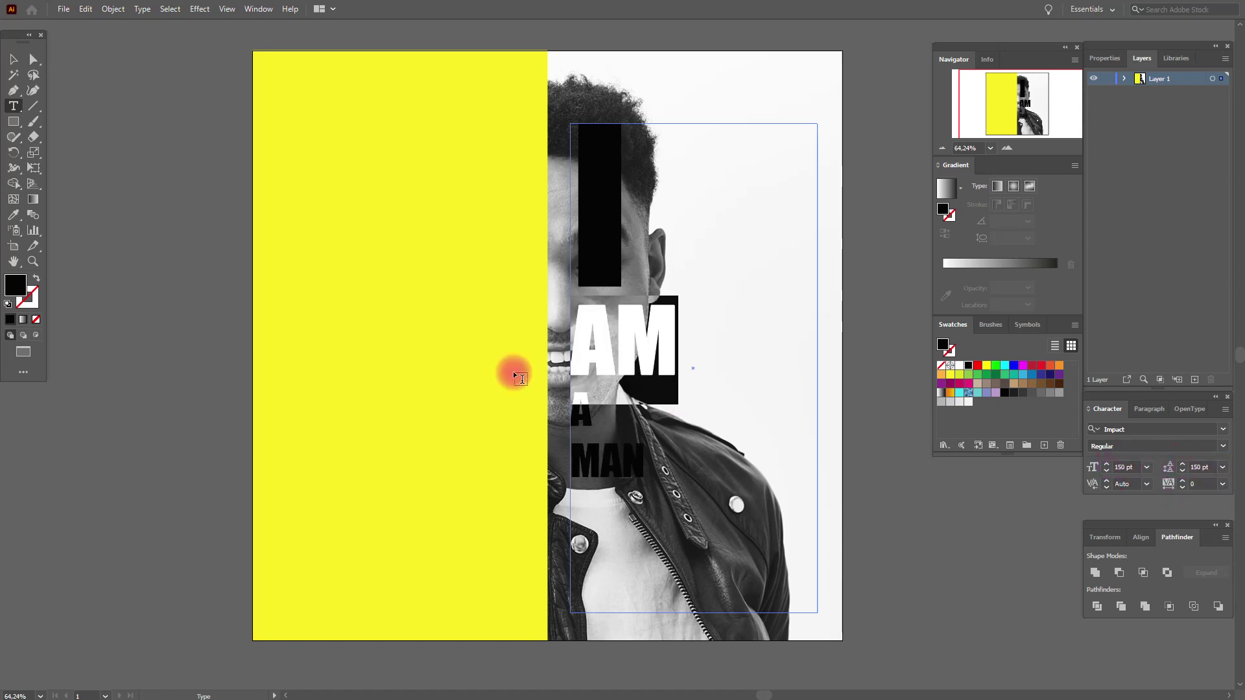
- Set the word A to 350 pt with 295 pt leading
double_click(575, 407)
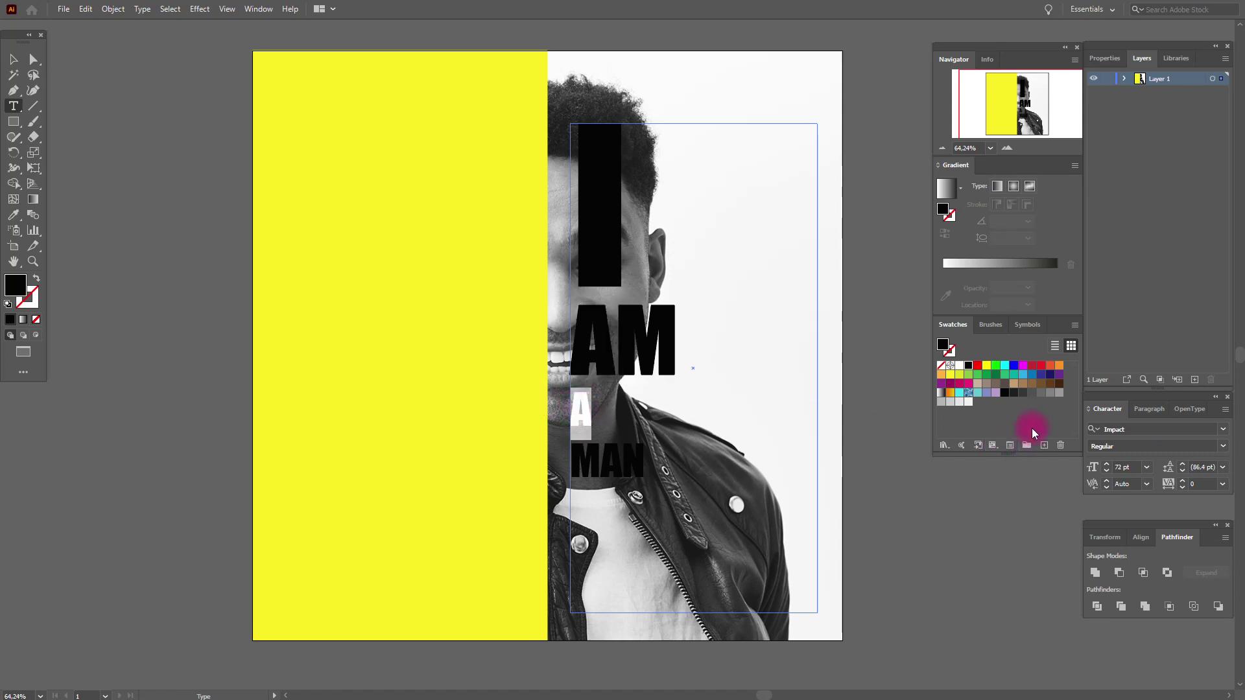
click(1127, 467)
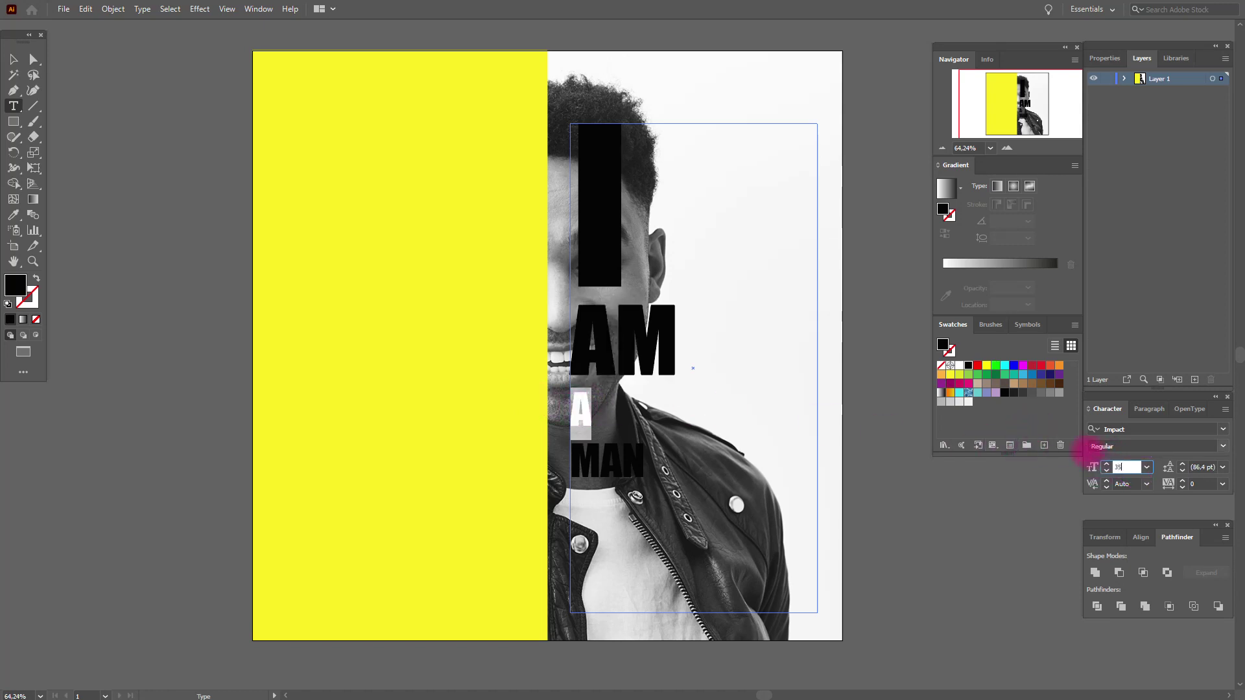
text(350)
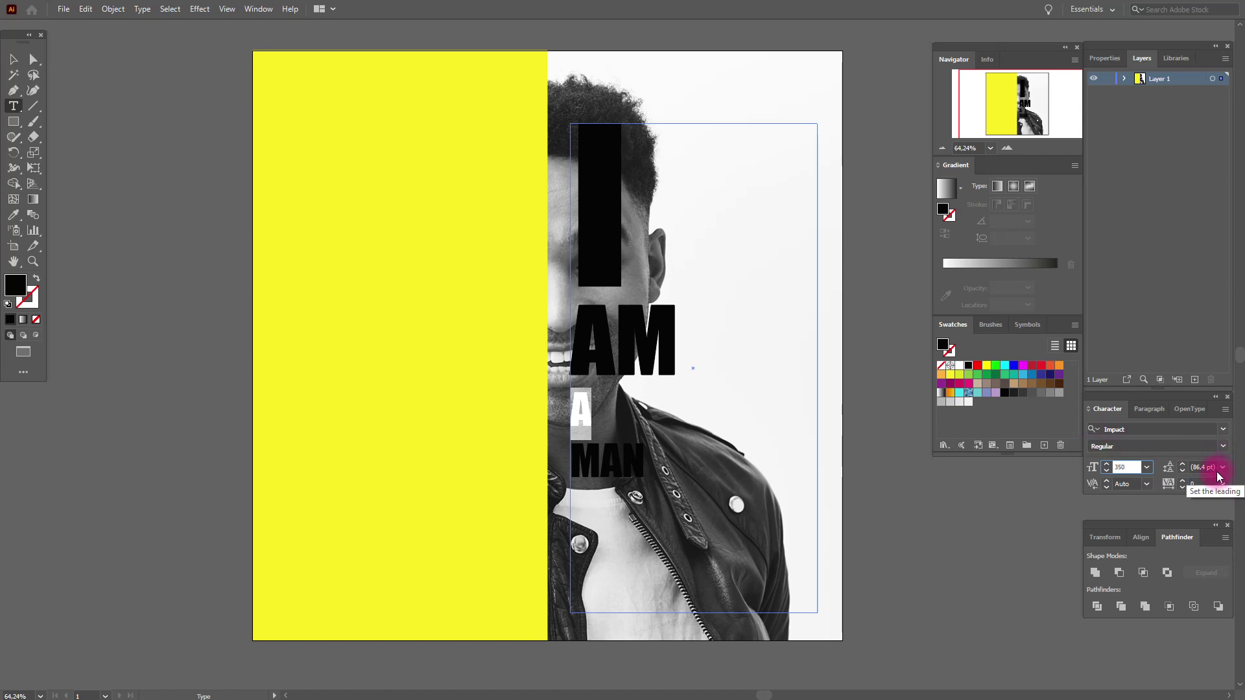
click(1199, 467)
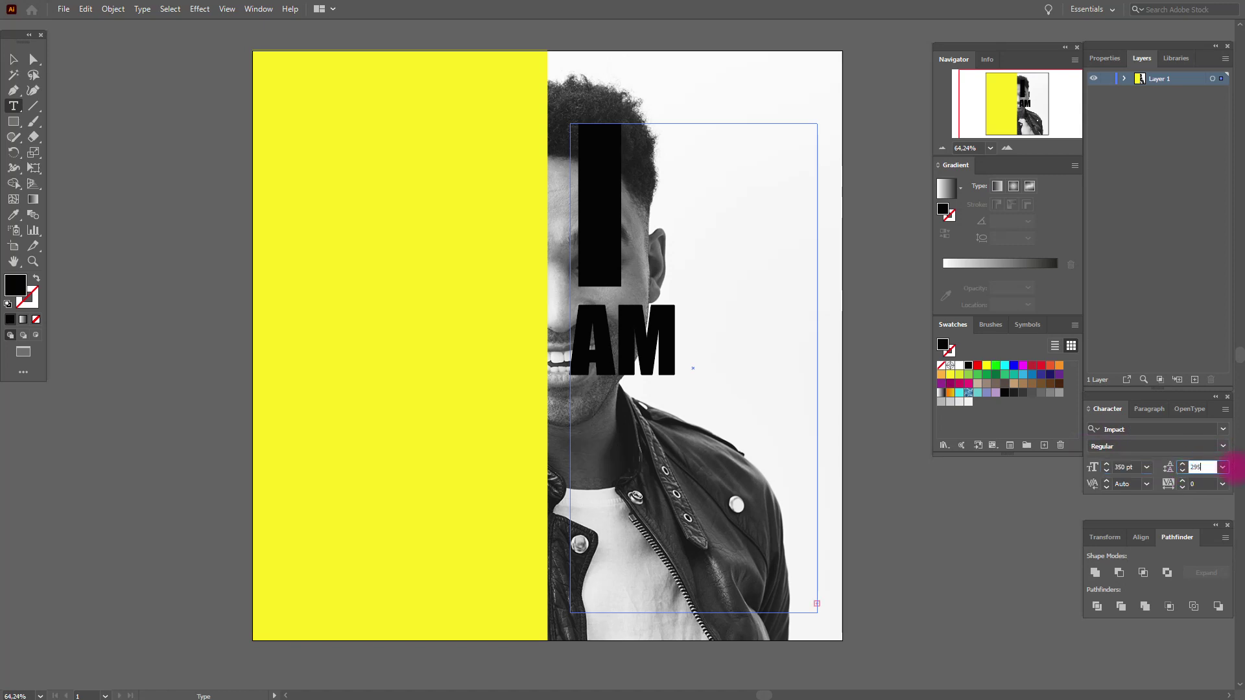
click(1235, 468)
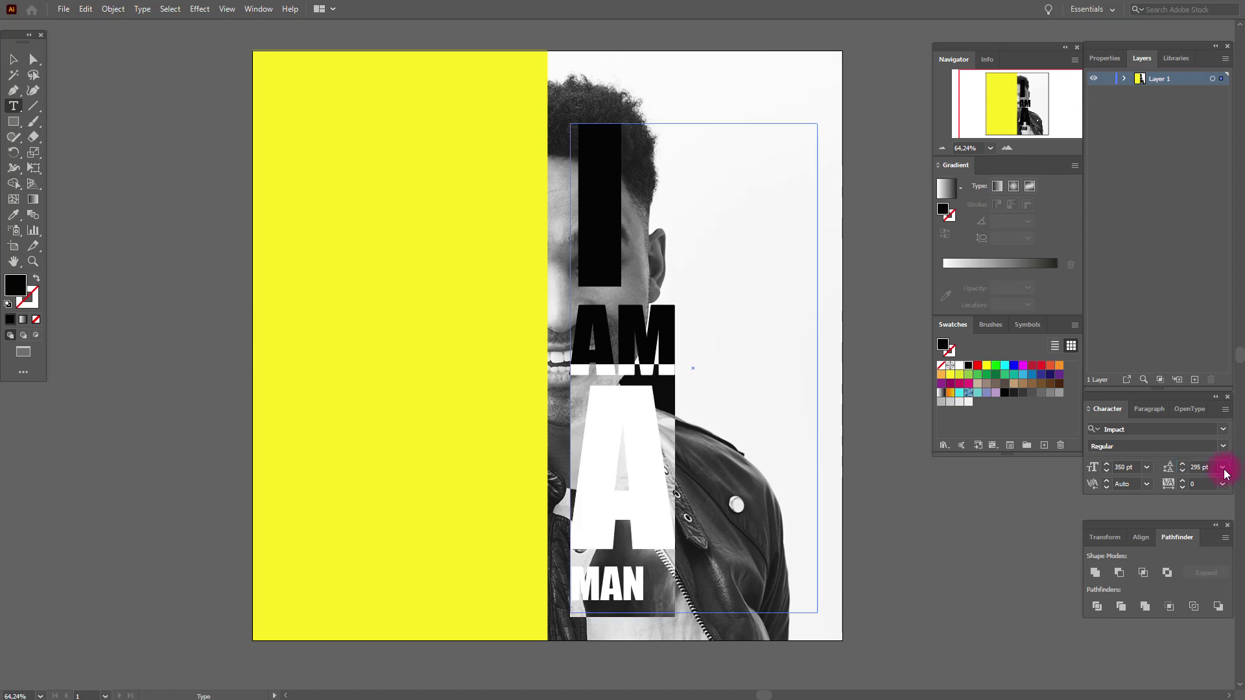
- Set MAN to 200 pt with 195 pt leading
drag(656, 585, 566, 578)
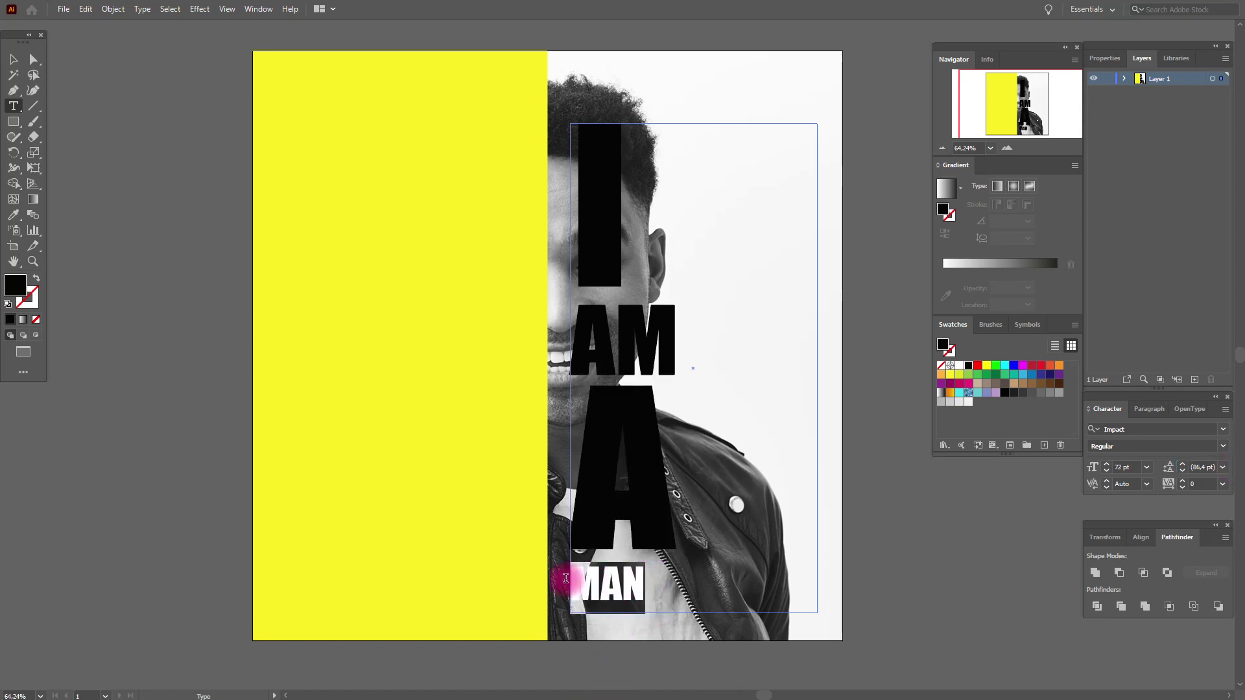
click(1089, 473)
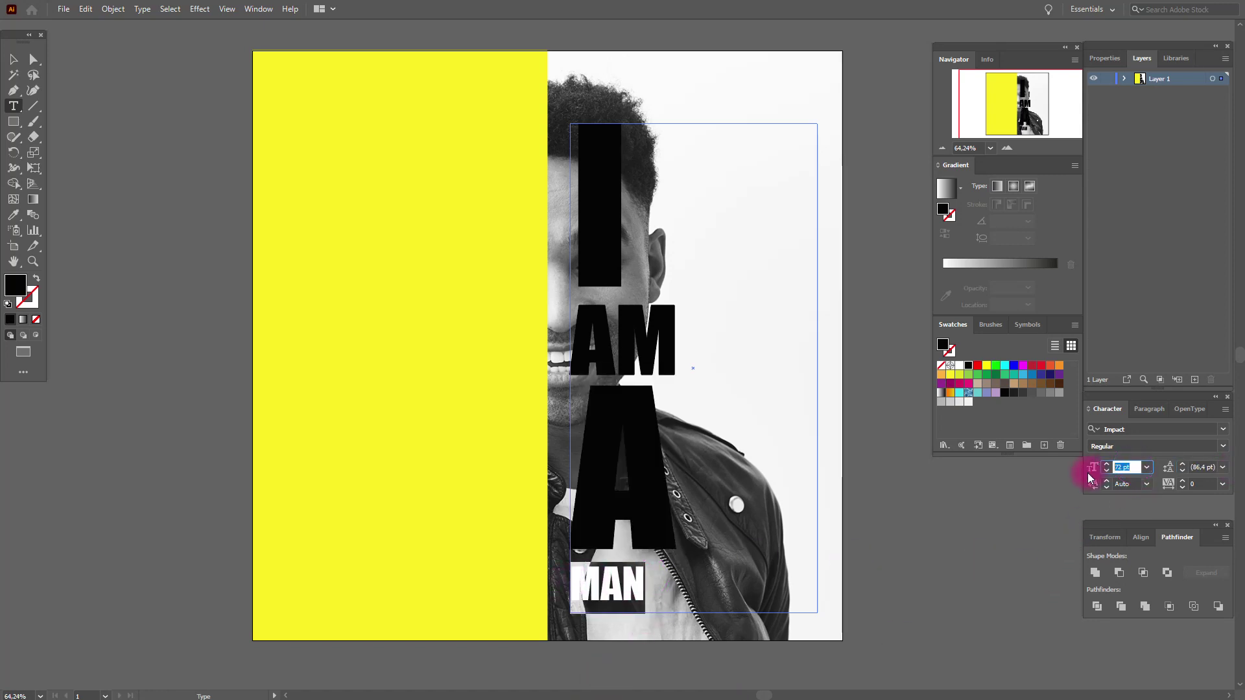
key(Return)
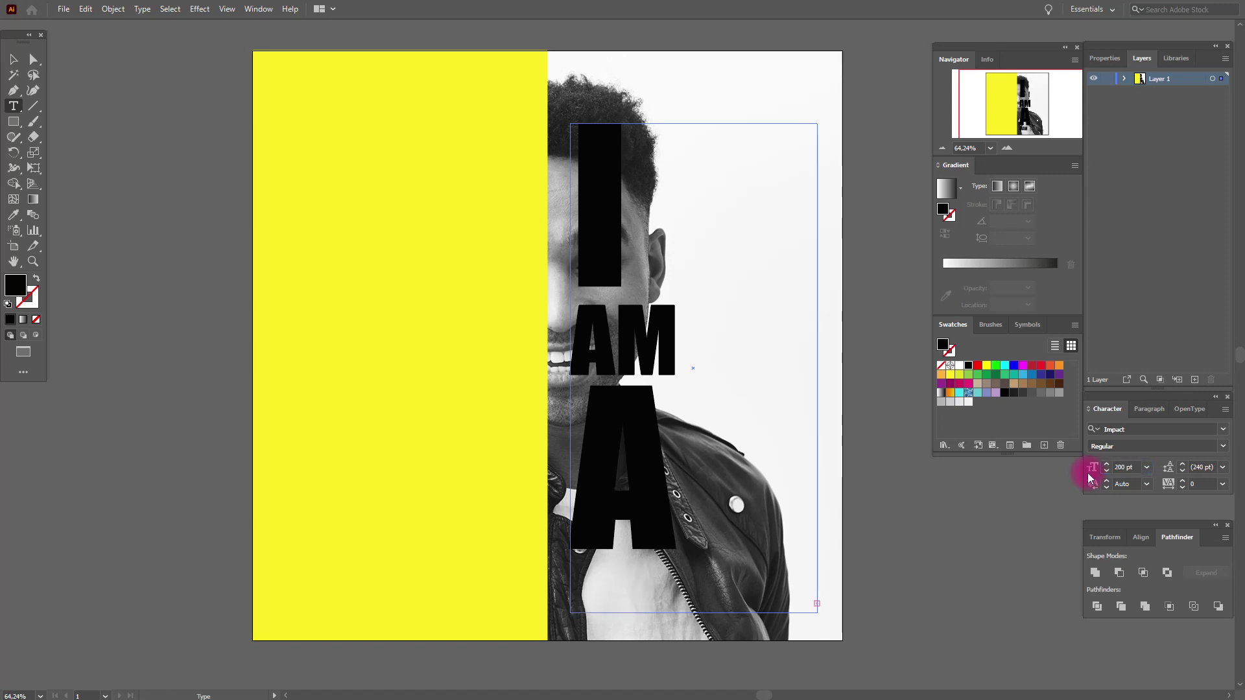
click(1190, 465)
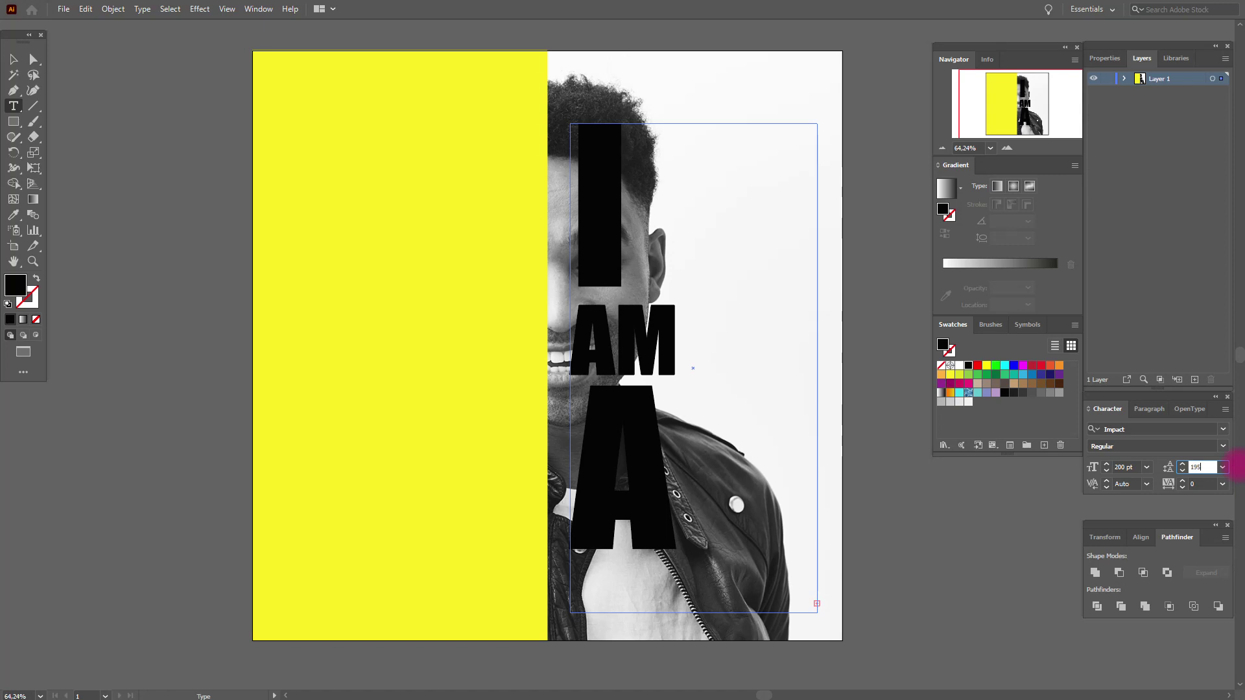
click(13, 59)
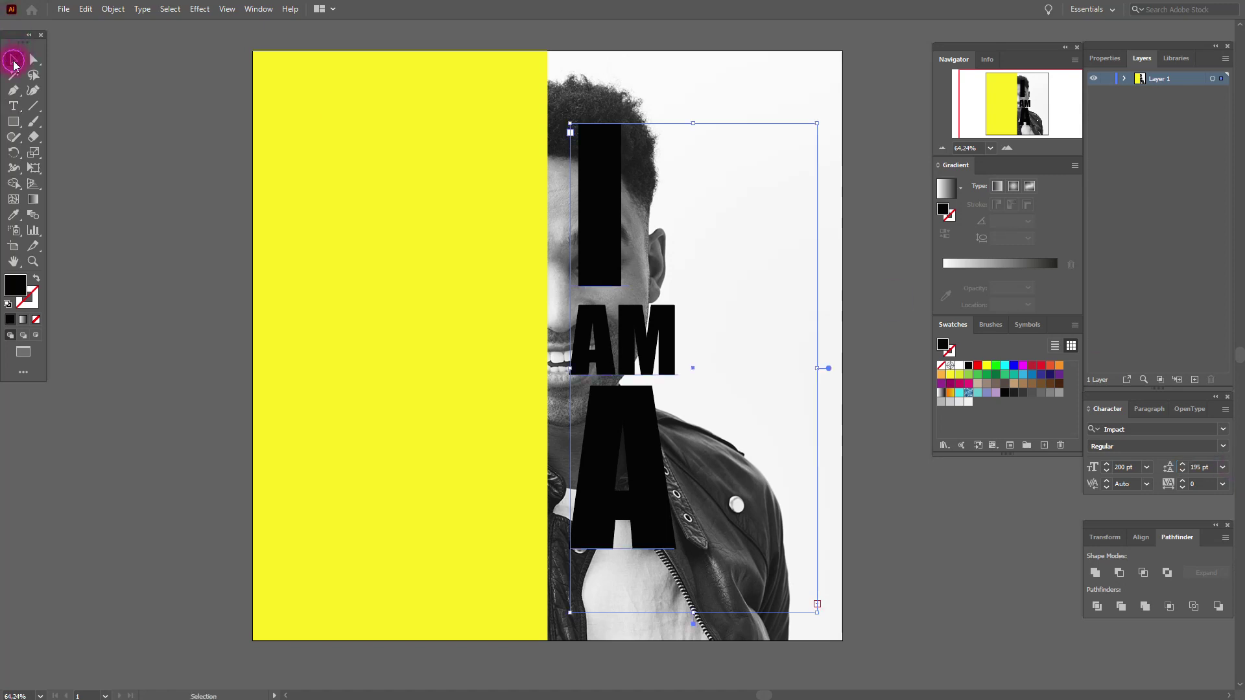
- Extend the text frame so MAN shows, then nudge the block left against the yellow panel
drag(705, 130, 688, 78)
drag(692, 612, 696, 652)
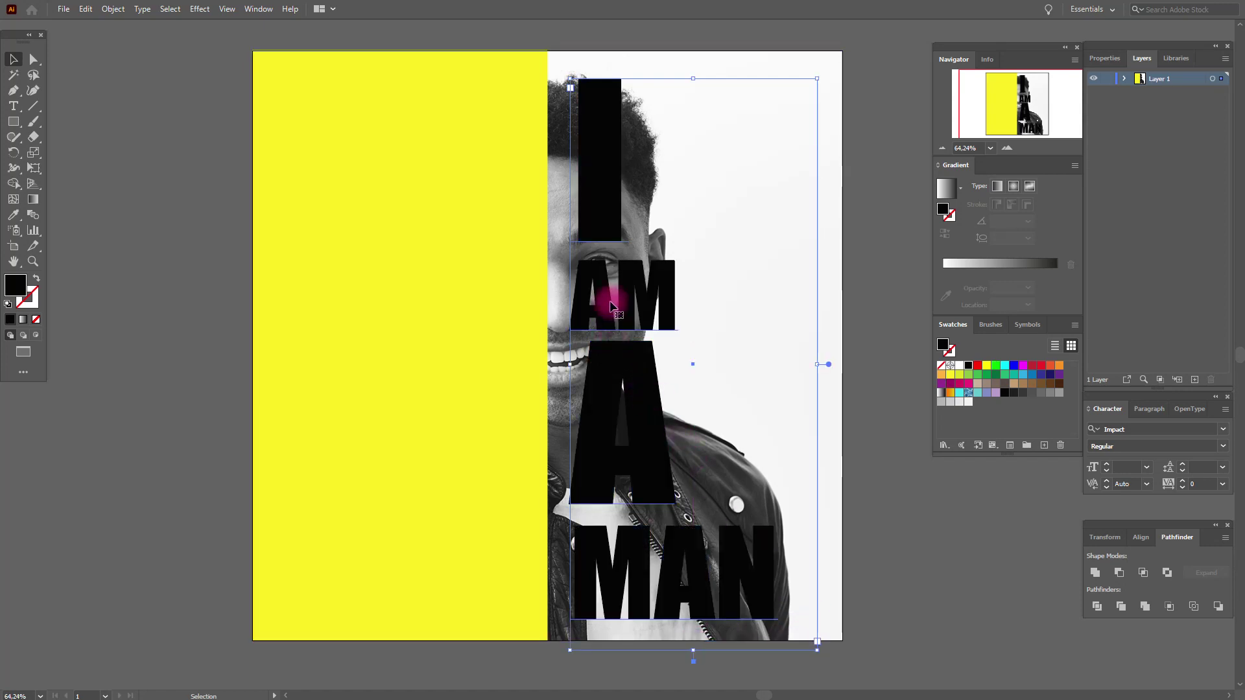
mouse_move(608, 306)
mouse_down()
mouse_move(603, 293)
mouse_move(595, 306)
mouse_up()
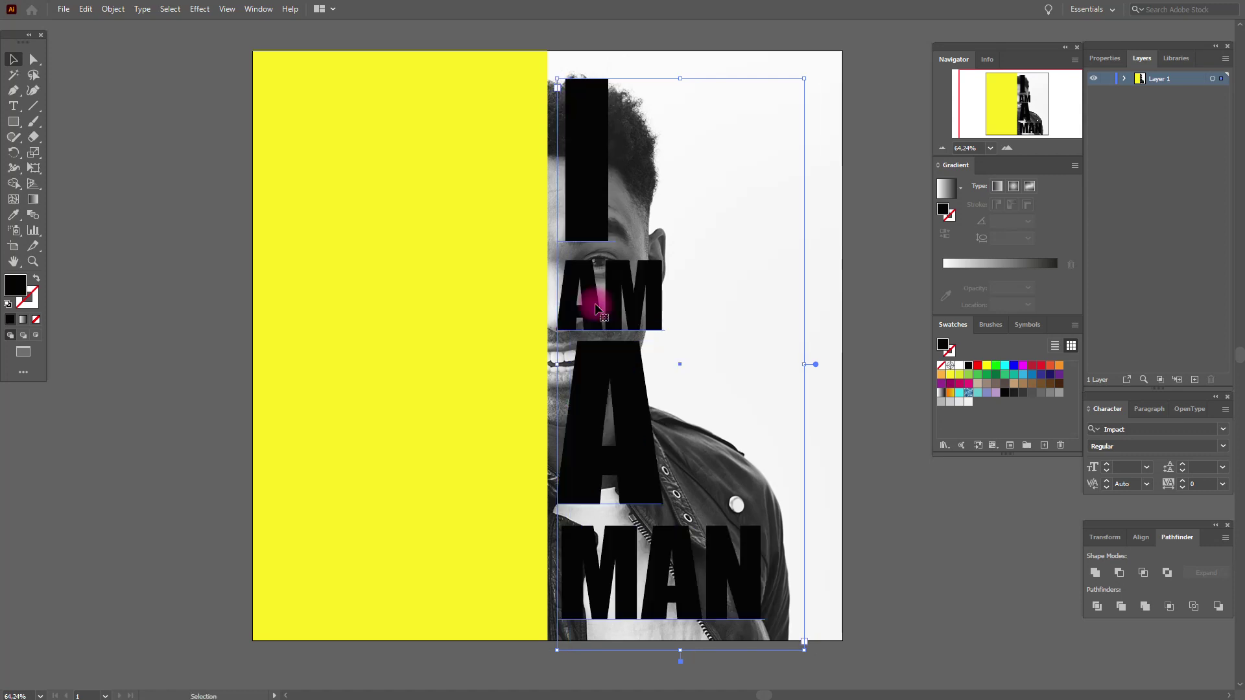
key(Down)
key(Down)
key(Left)
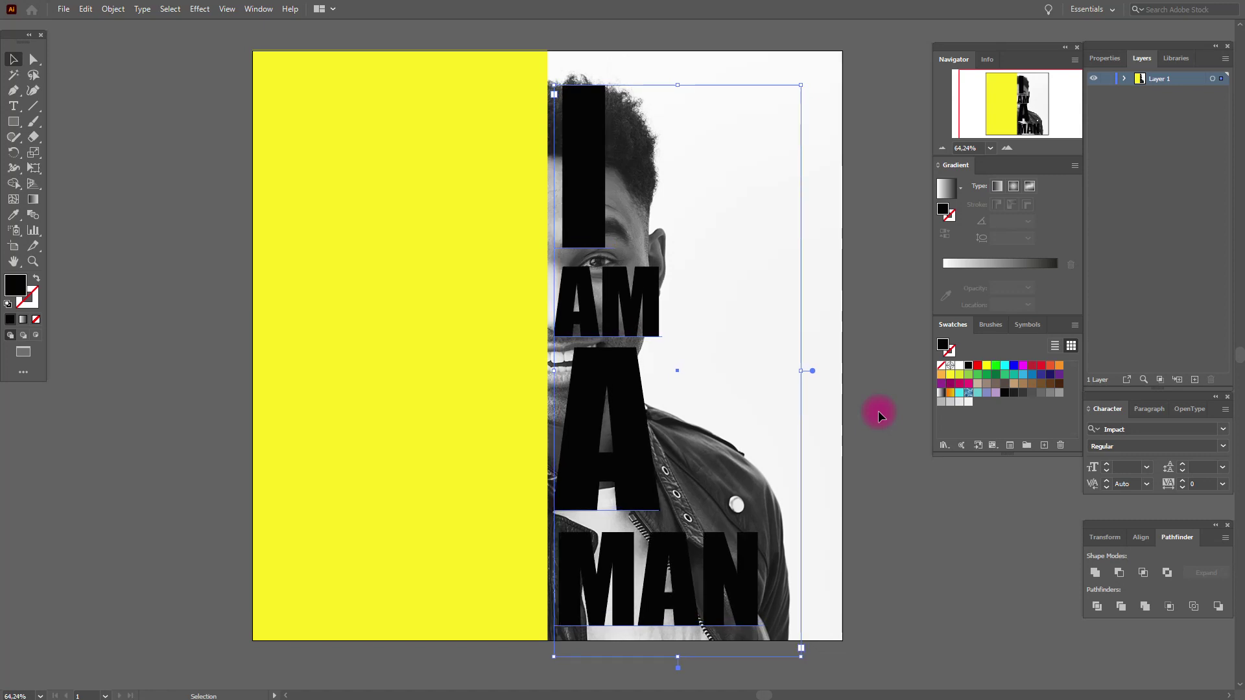
click(878, 409)
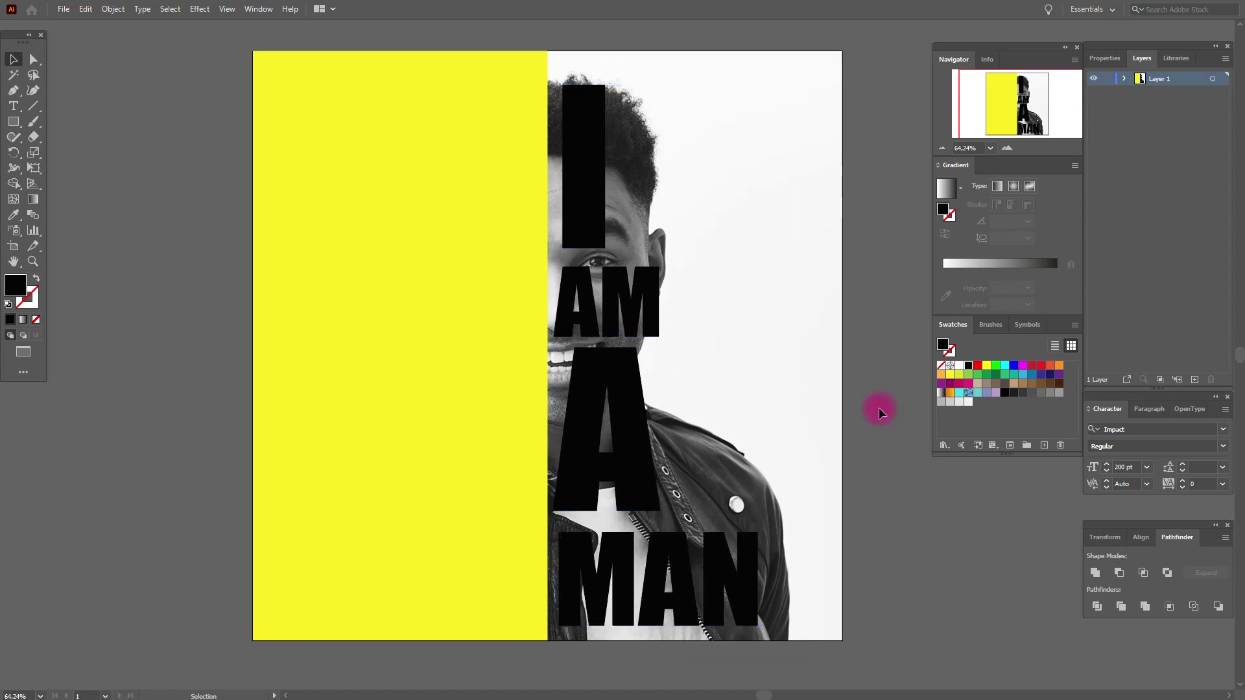
click(634, 312)
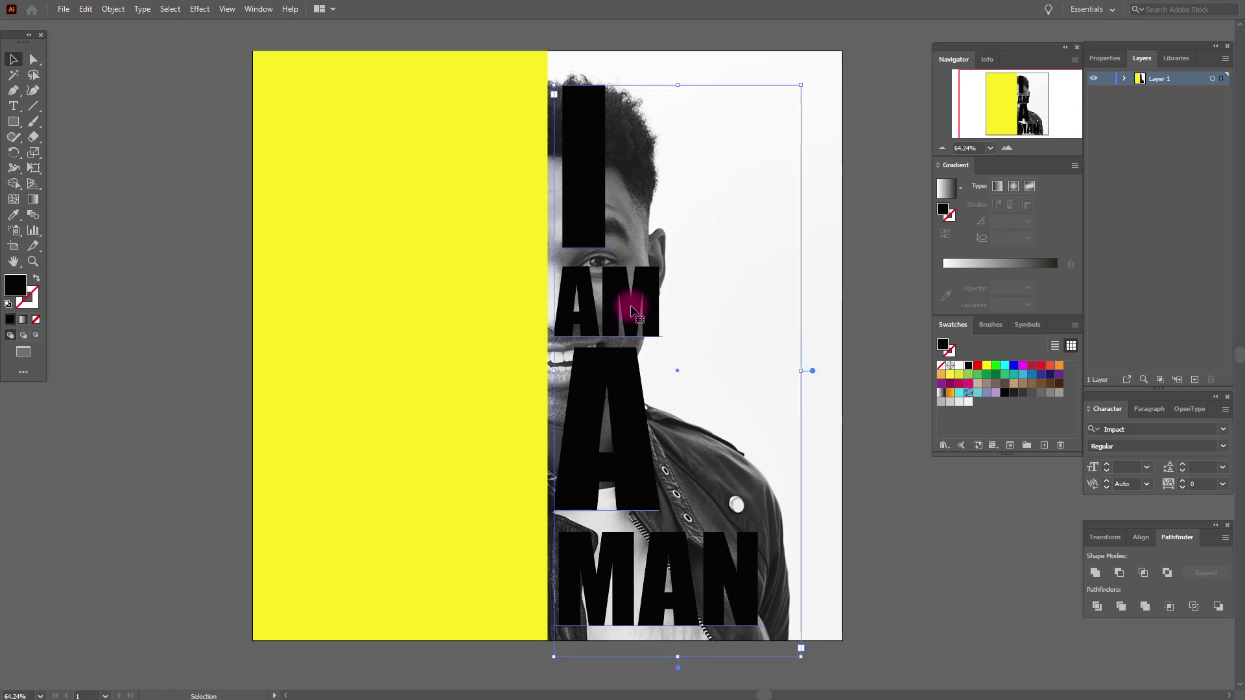
- Convert the I AM A MAN text into a Pathfinder compound shape and select all artwork
click(1224, 538)
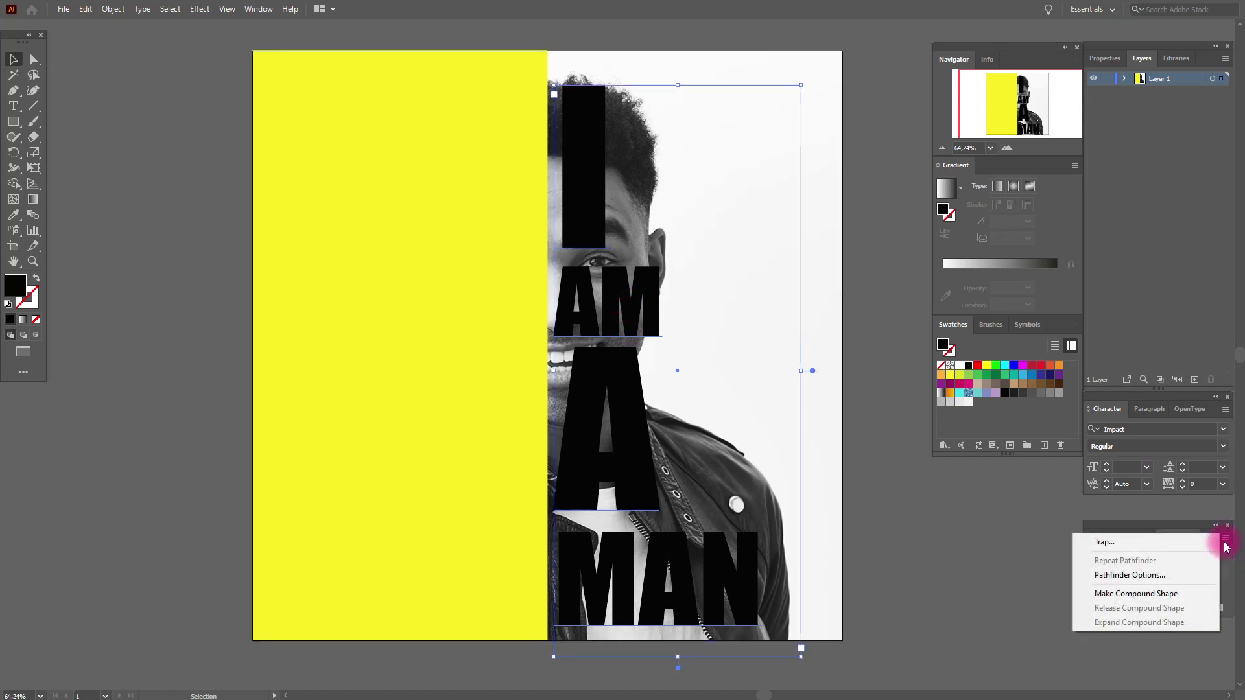
click(1225, 543)
click(1222, 542)
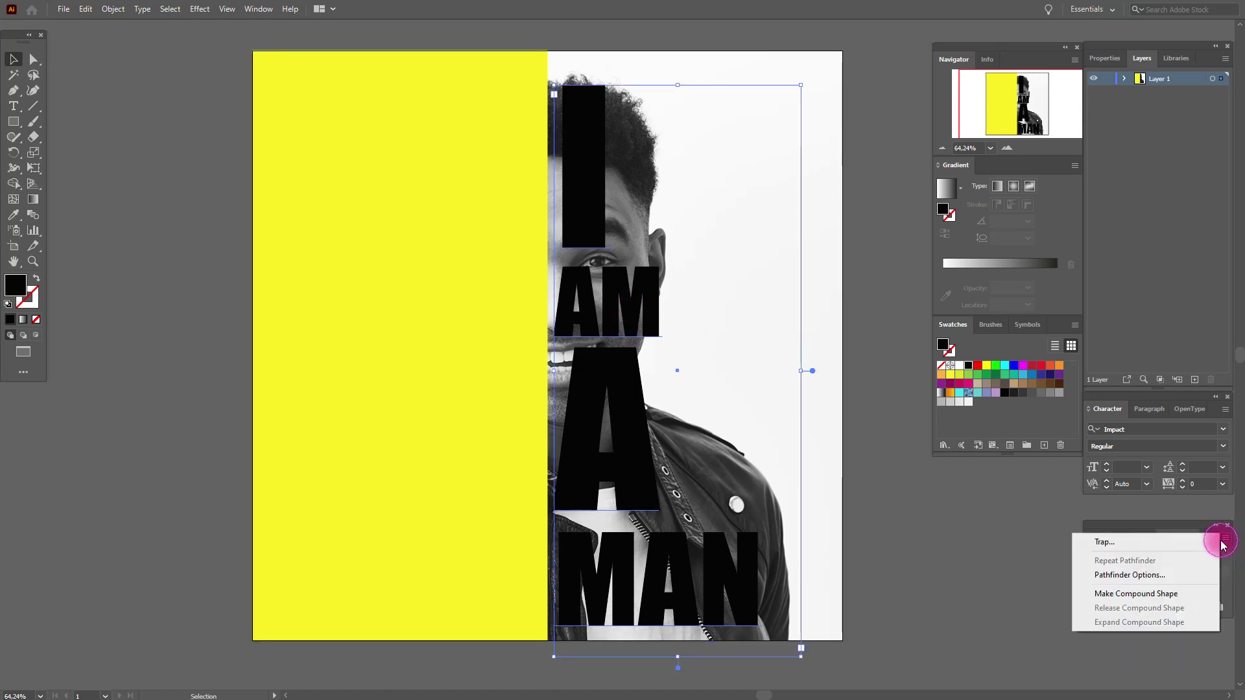
click(1176, 595)
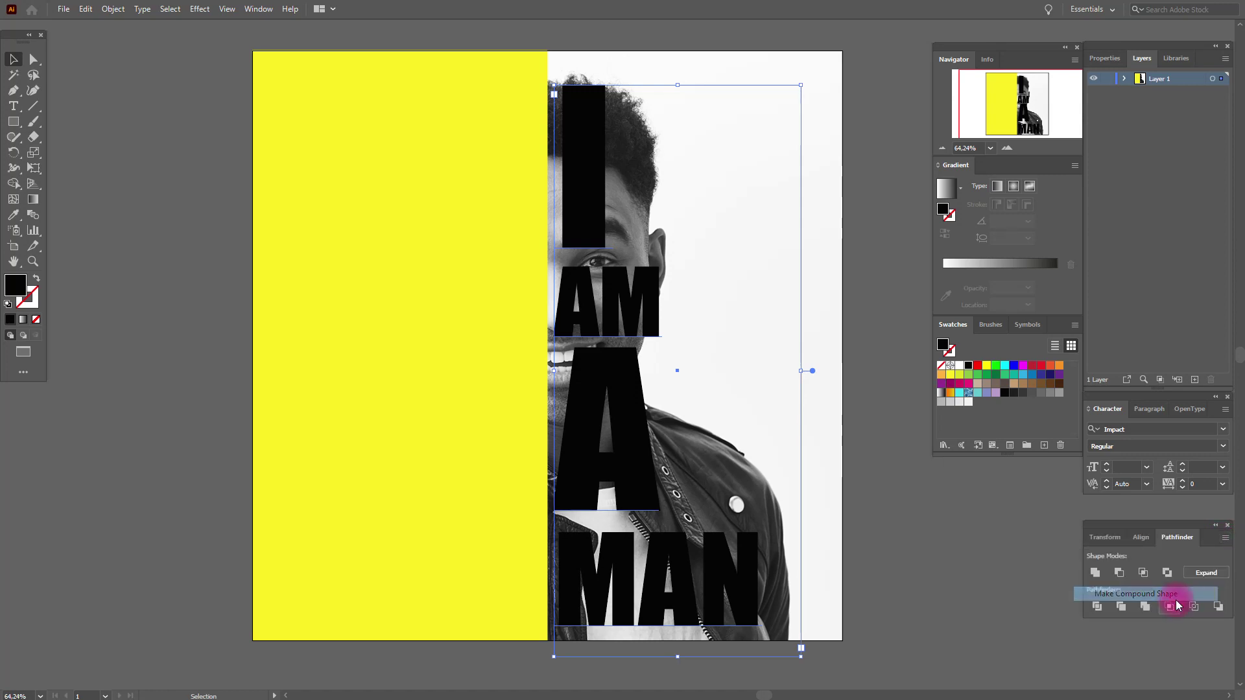
click(764, 407)
click(642, 416)
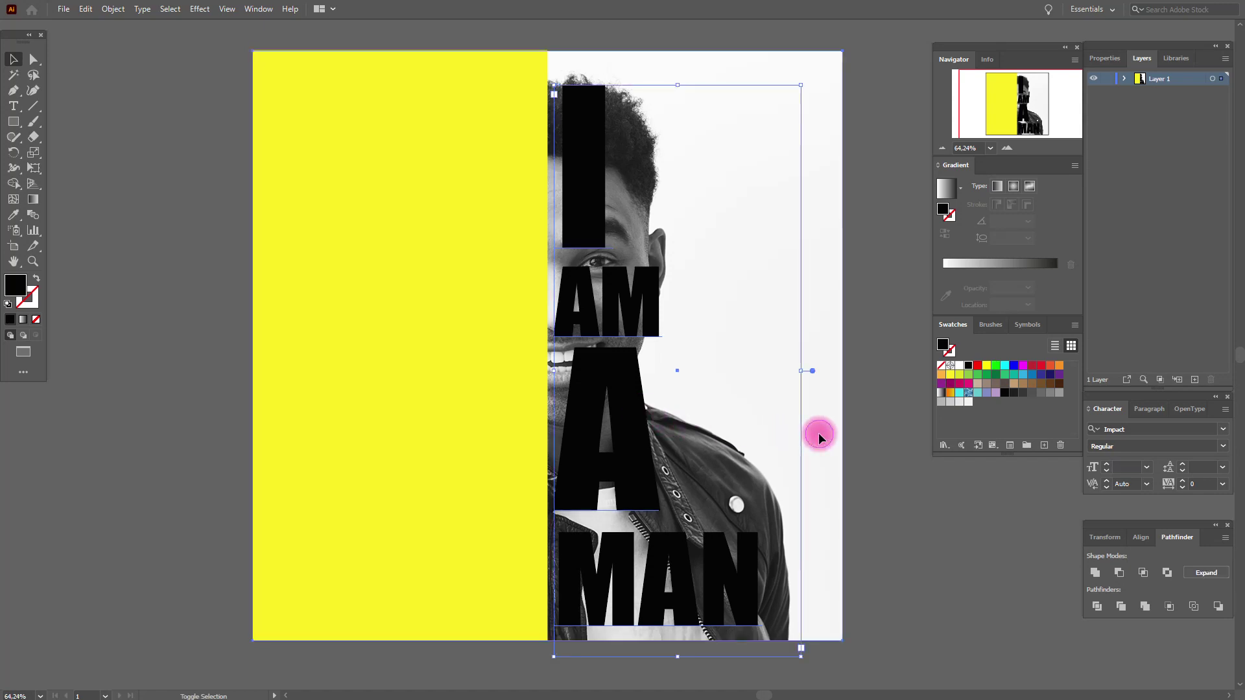
key(ctrl+a)
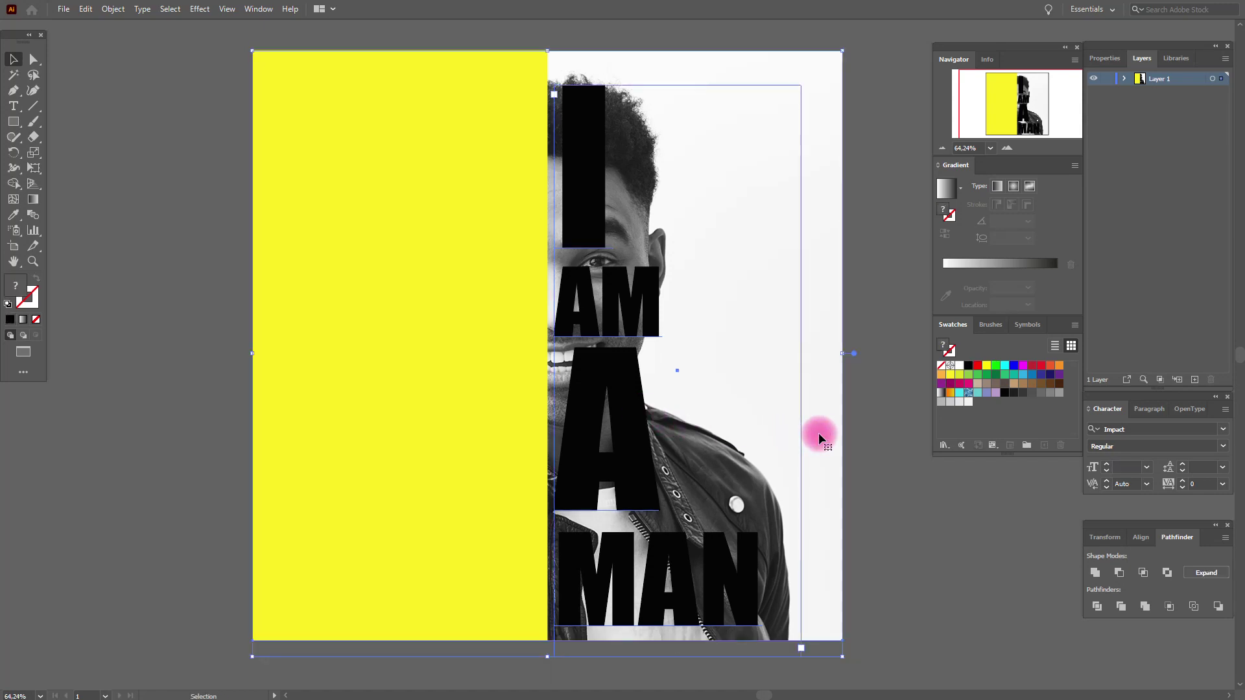
- Clip the photo inside the I AM A MAN letter shapes
right_click(818, 433)
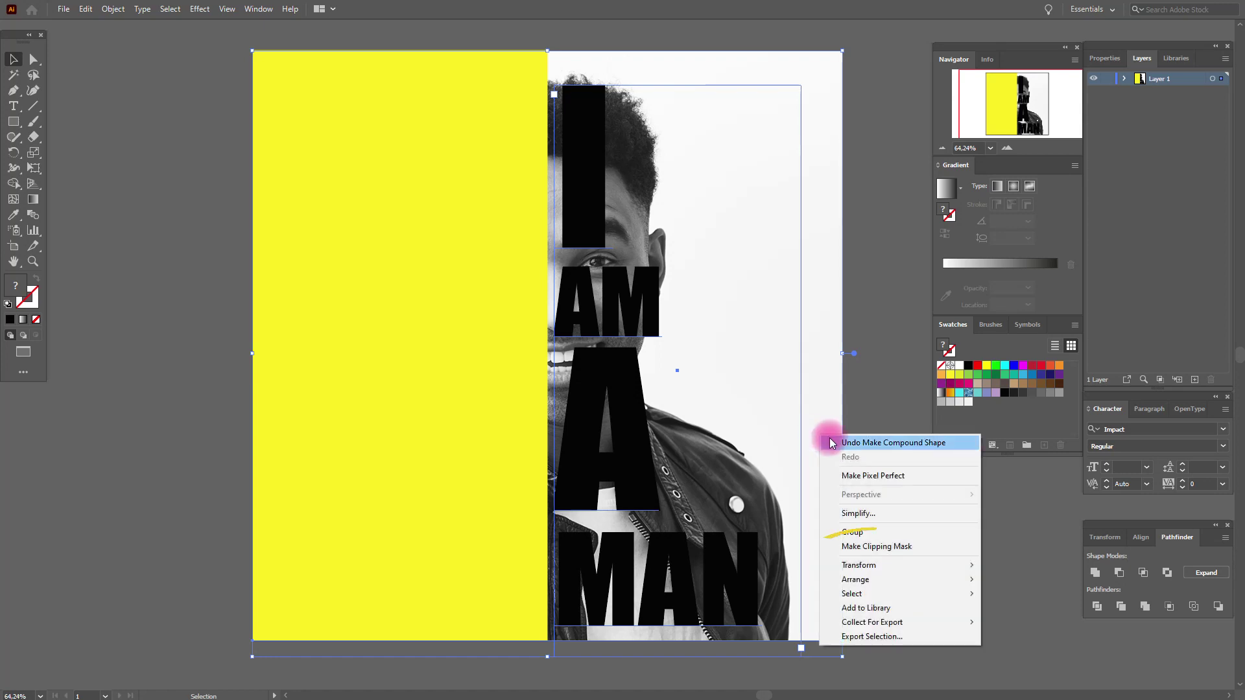
click(877, 550)
click(877, 531)
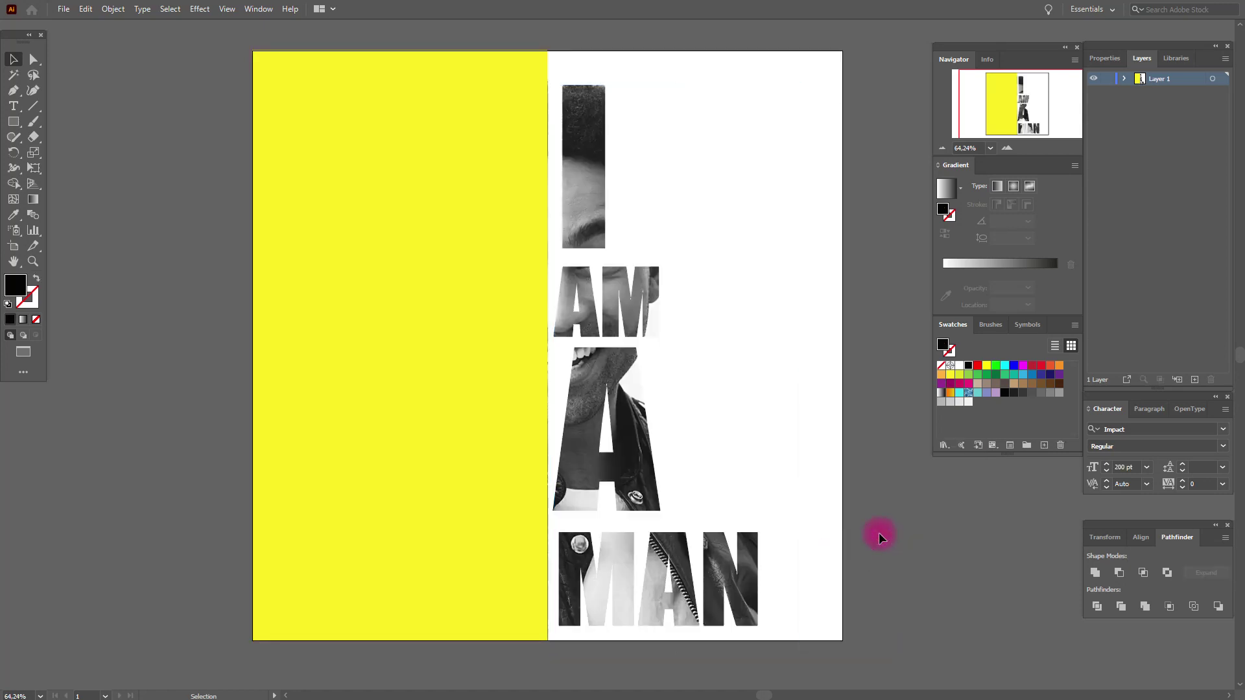
- Delete the yellow rectangle to reveal the portrait's left half
click(387, 353)
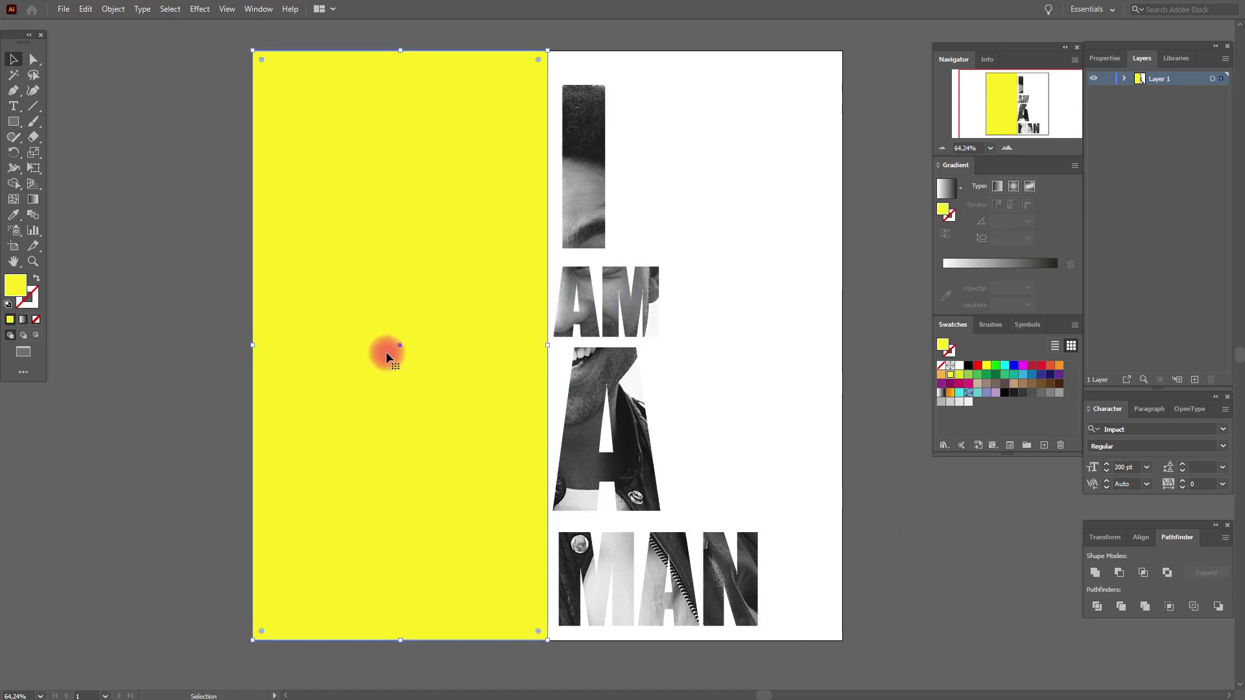
key(Delete)
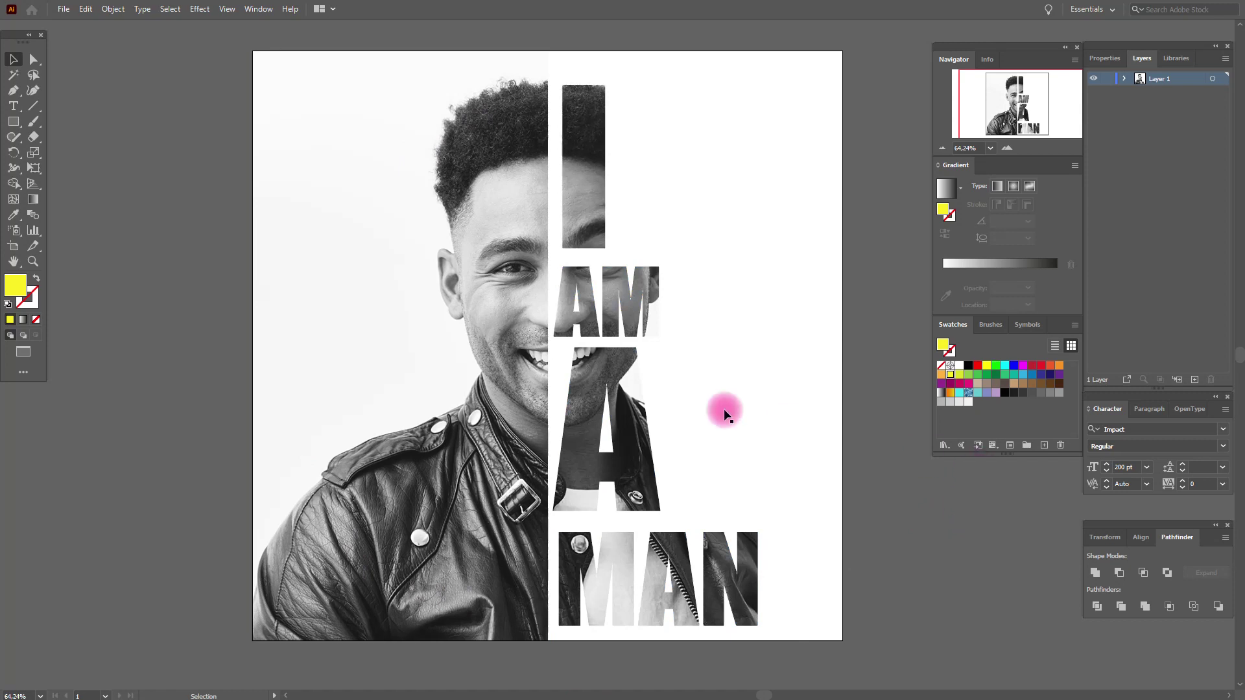
click(632, 421)
click(13, 106)
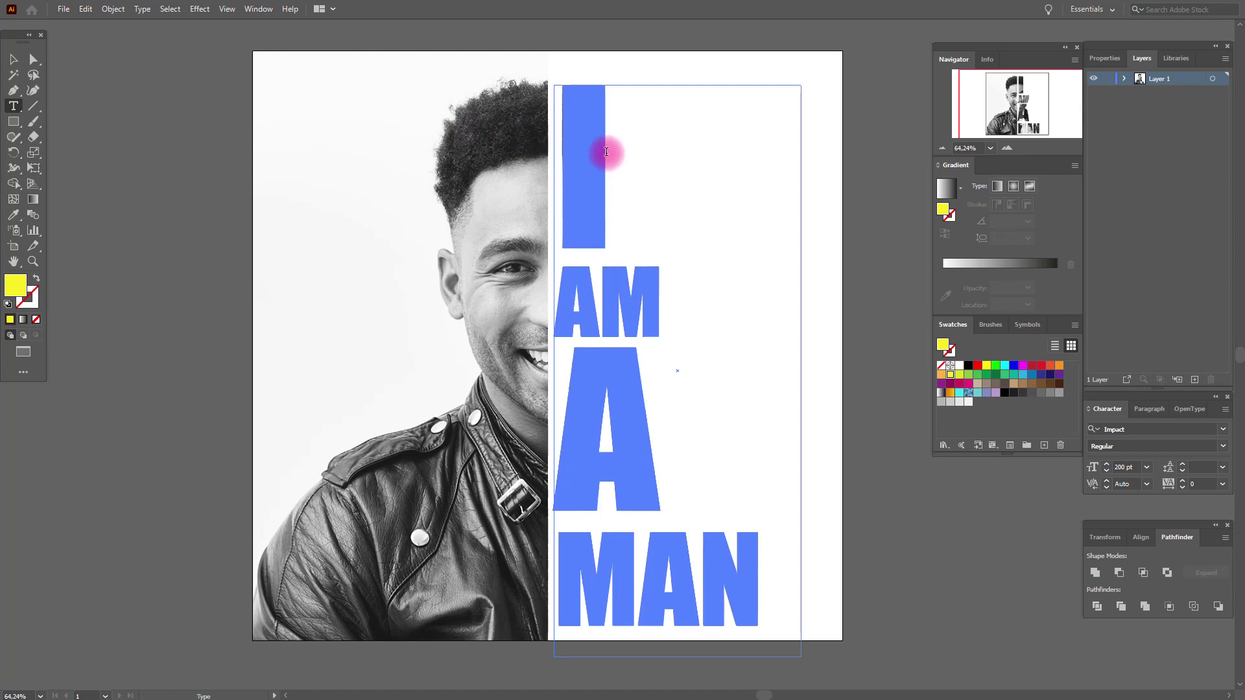
double_click(583, 156)
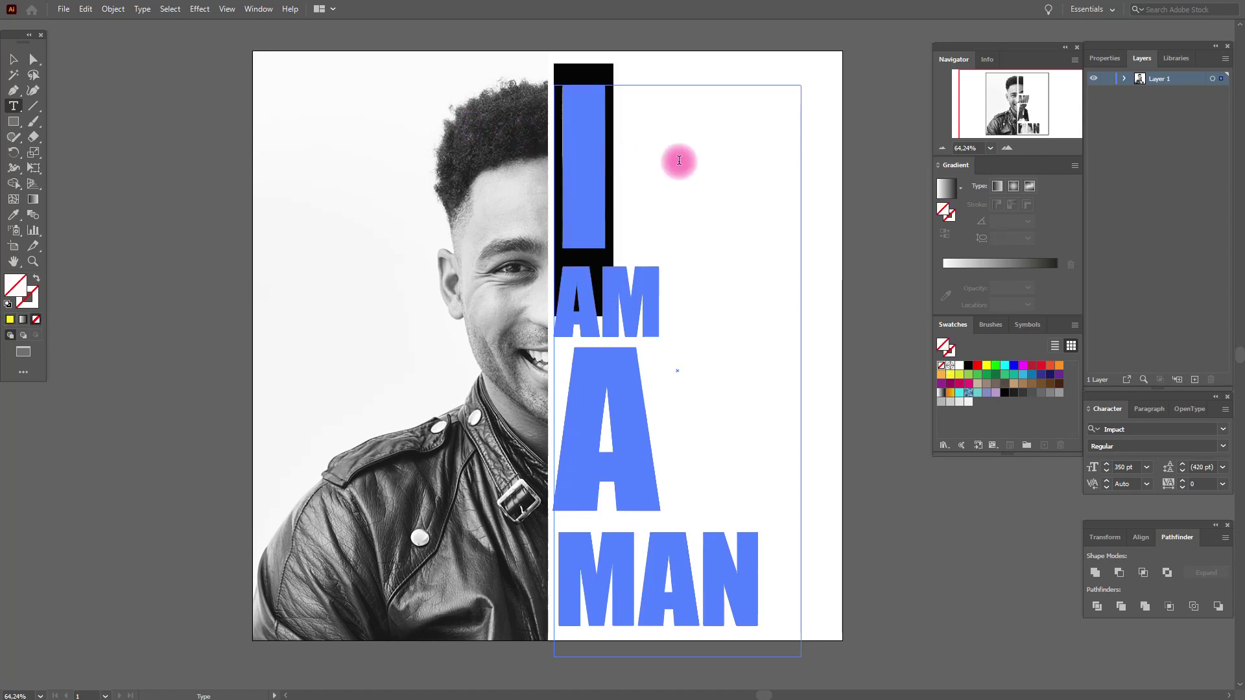
text(S)
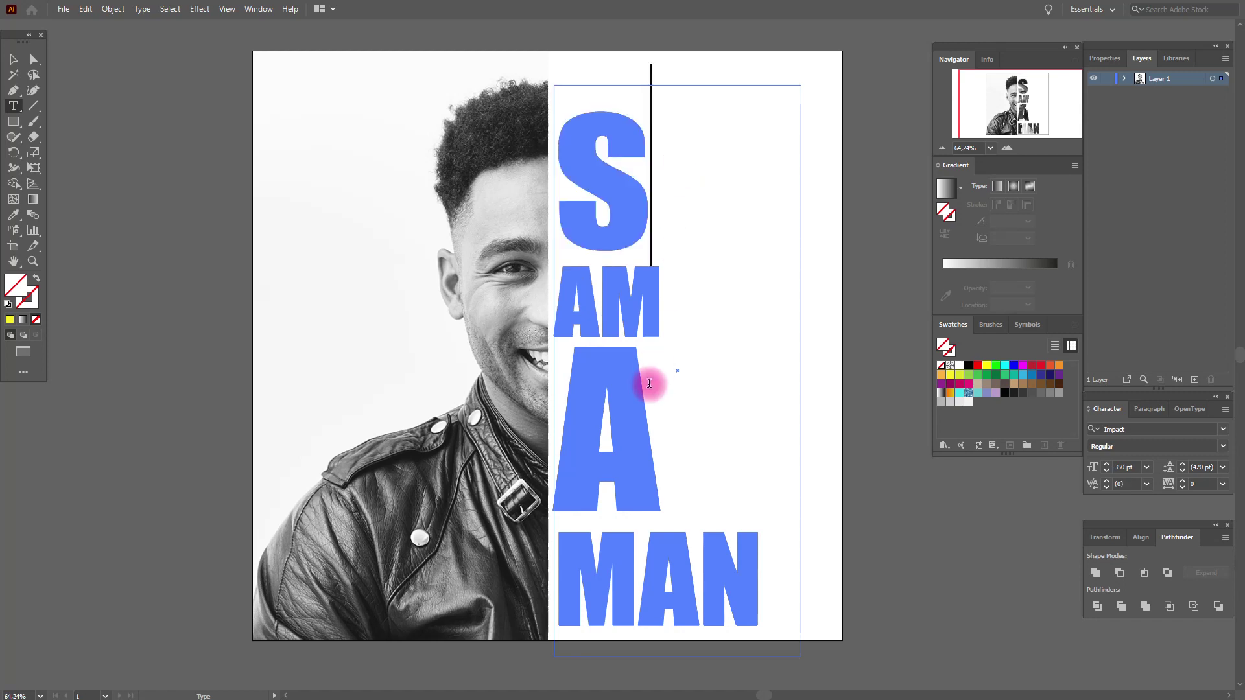
double_click(597, 393)
text(d)
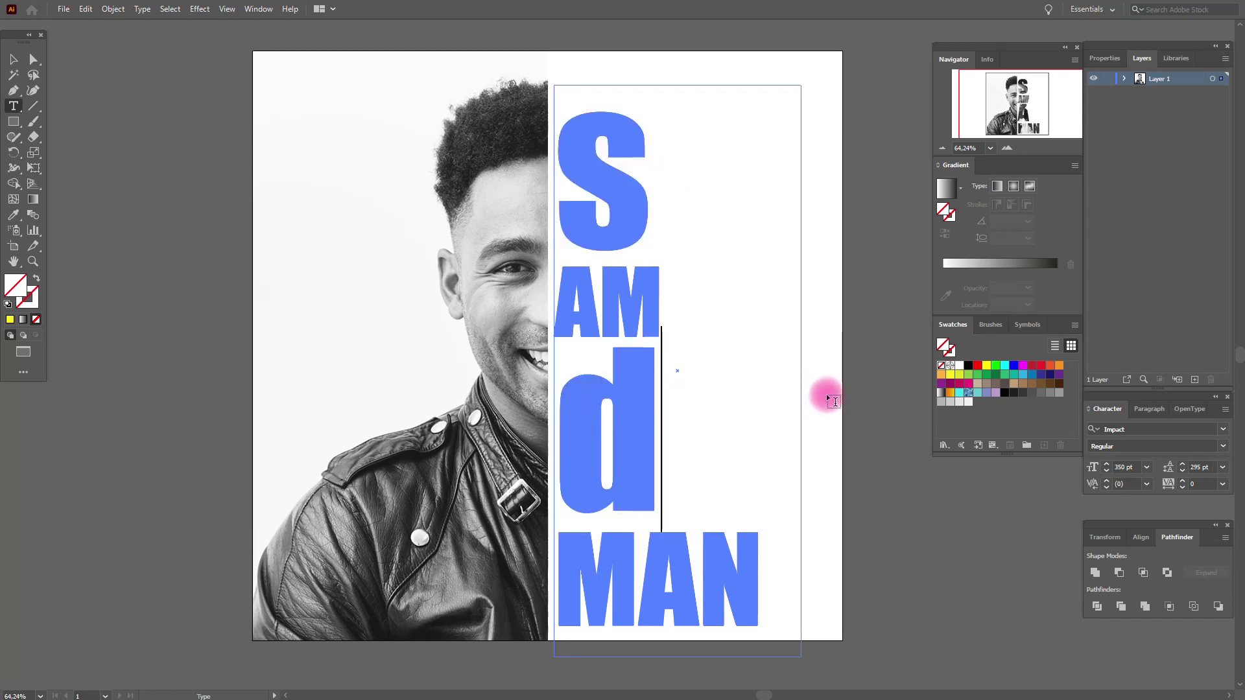
click(13, 59)
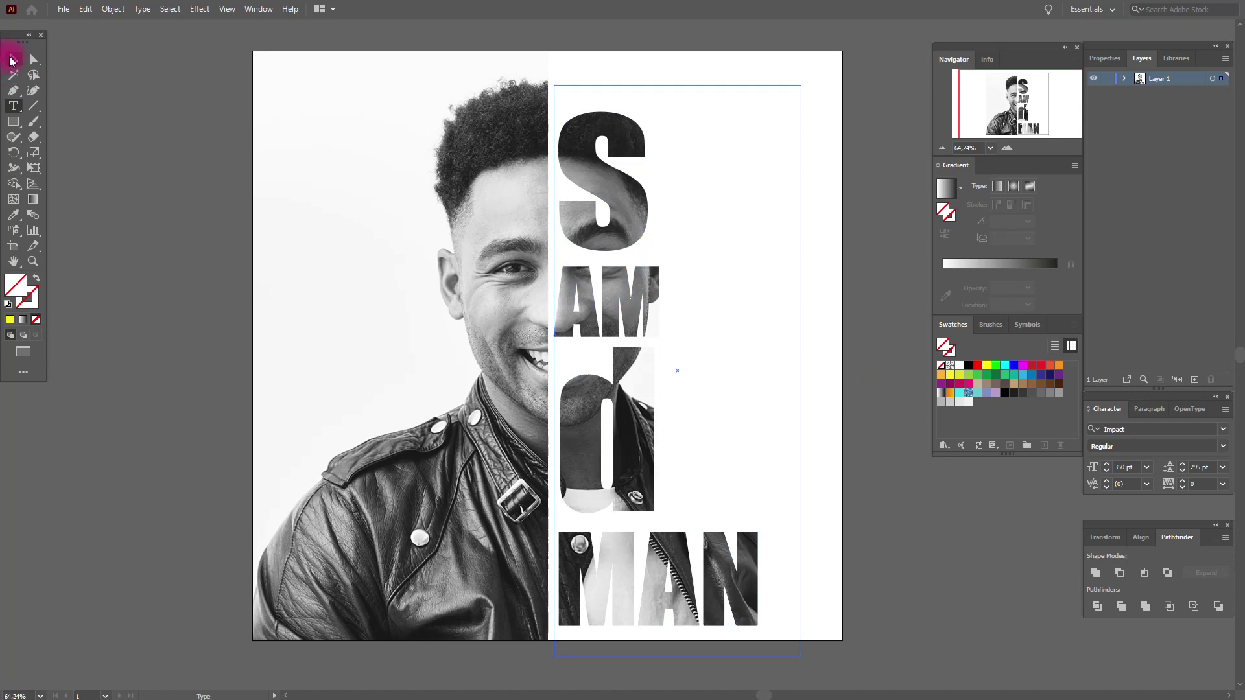
click(175, 144)
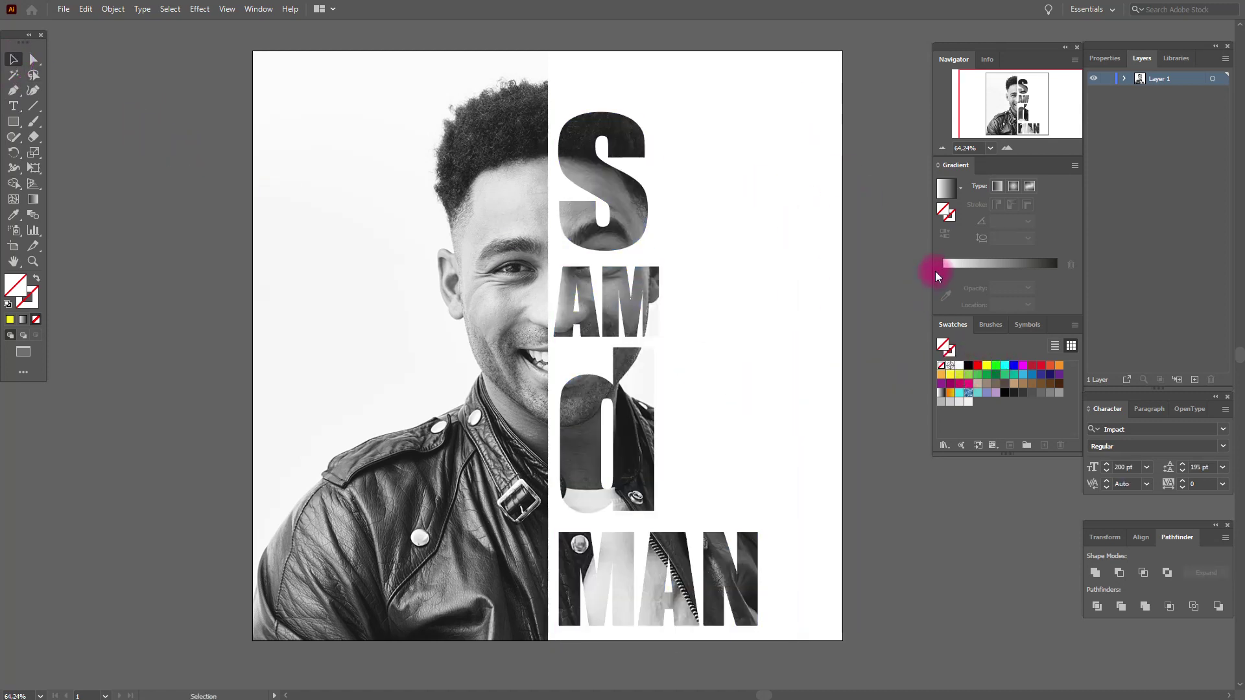
key(ctrl+z)
key(ctrl+z)
key(ctrl+z)
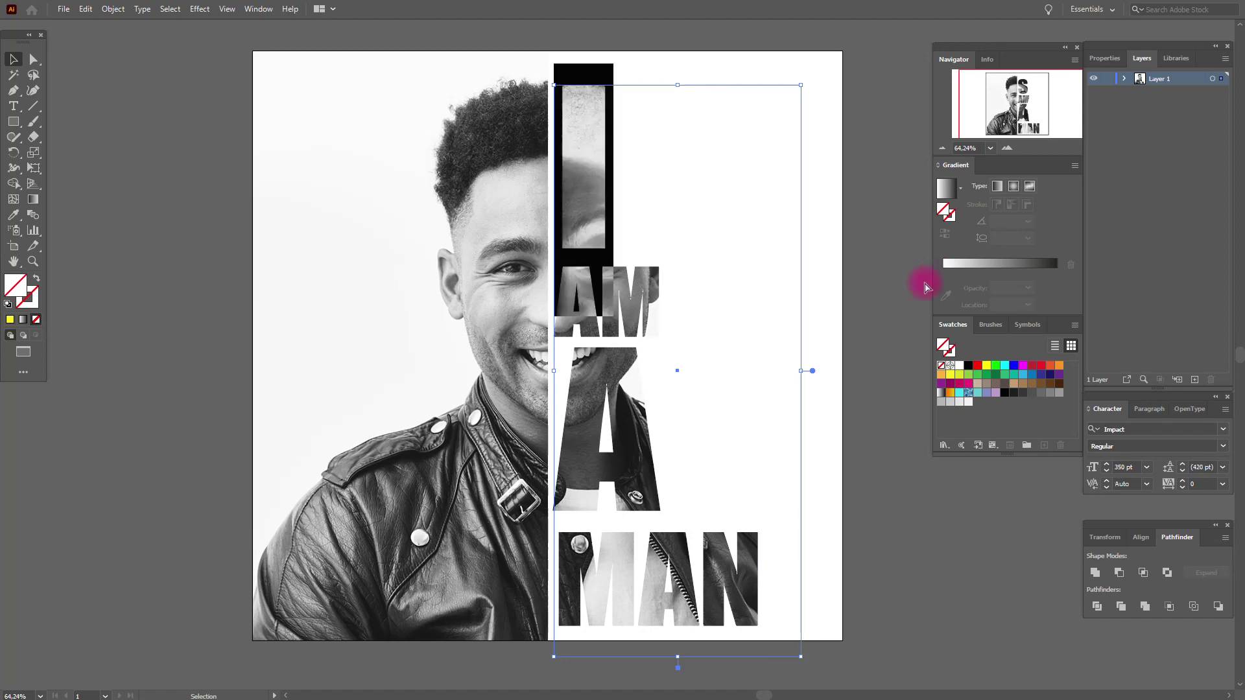
key(ctrl+shift+z)
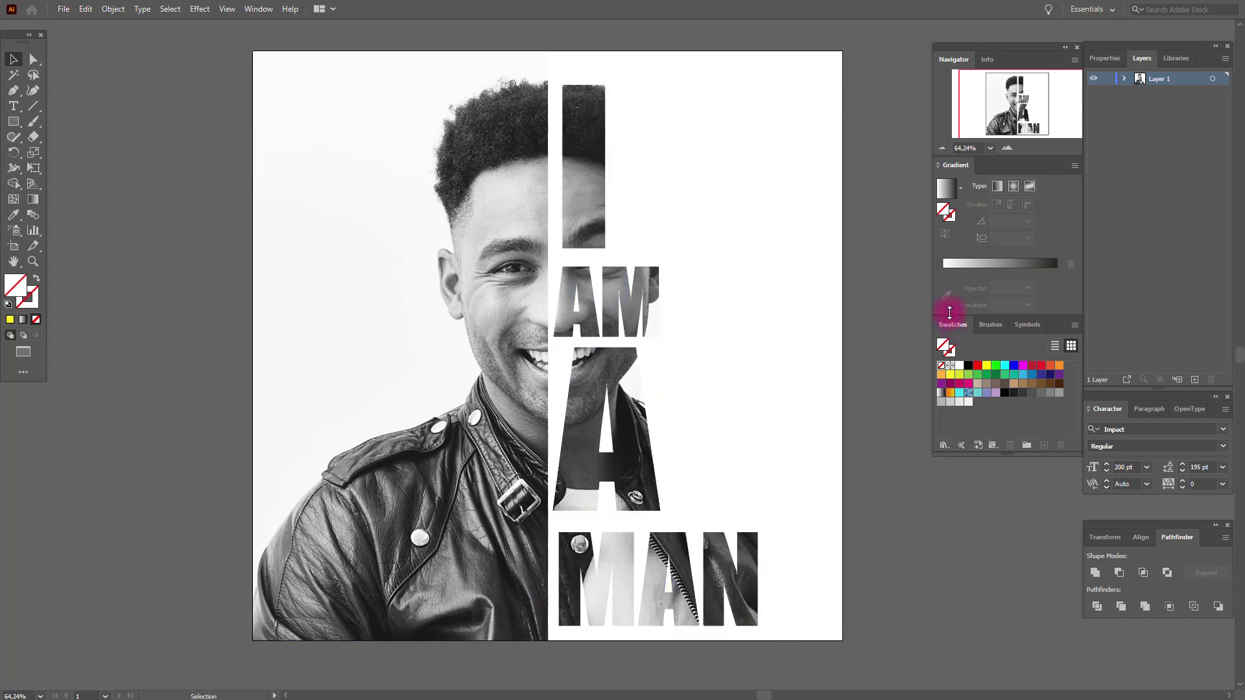